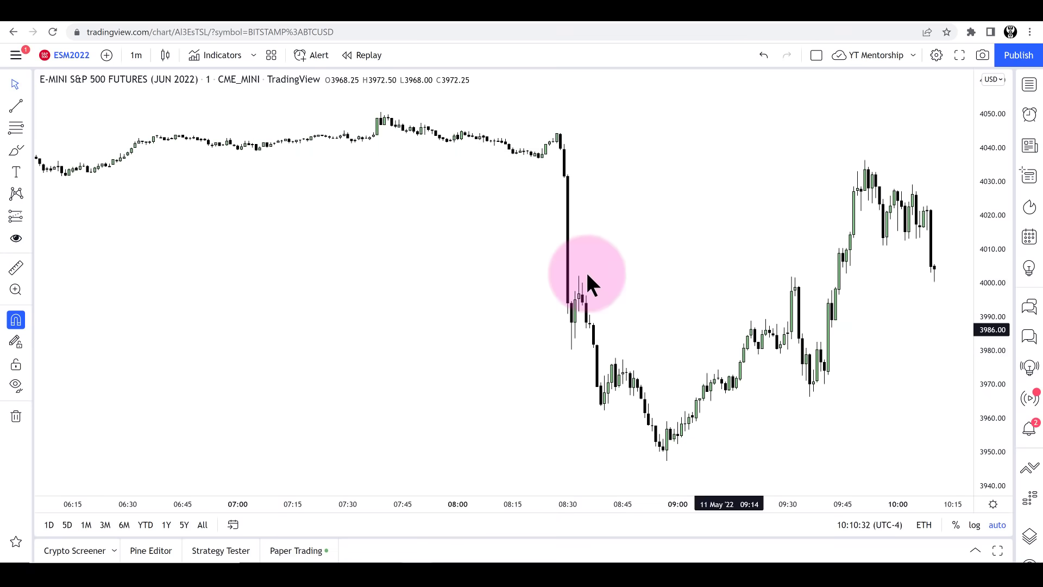
Create a paper trading order on ESM2022 to buy 4 units at market price and place it
{"action": "right_click", "coordinate": [378, 231]}
{"action": "mouse_move", "coordinate": [429, 318]}
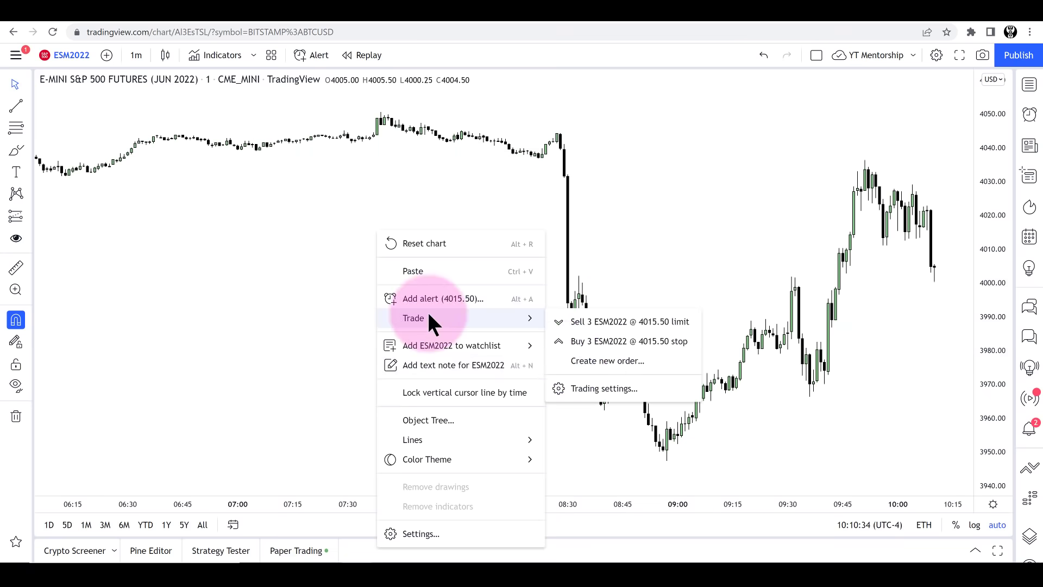
{"action": "left_click", "coordinate": [575, 359]}
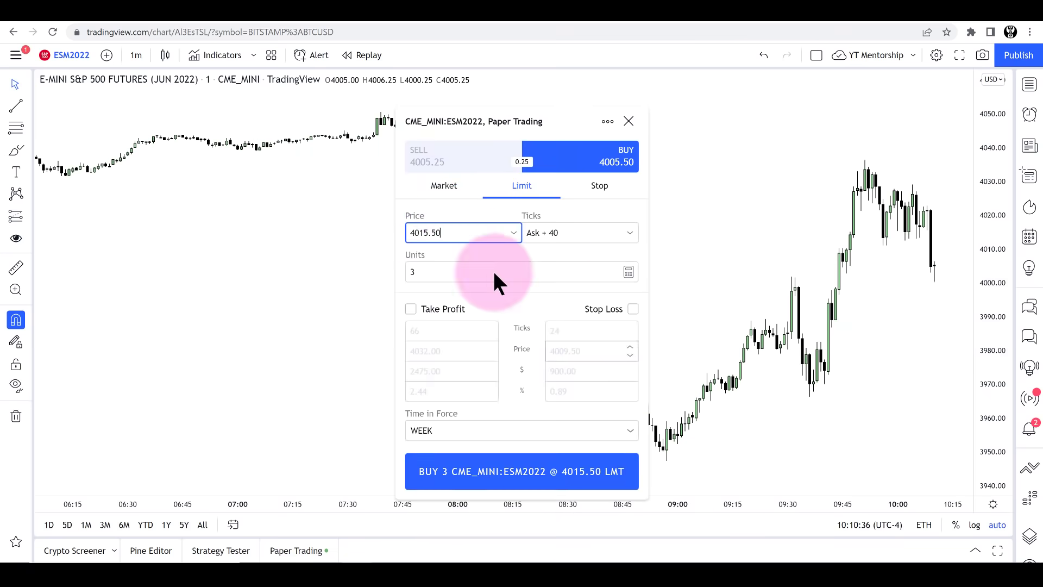
{"action": "left_click", "coordinate": [443, 186]}
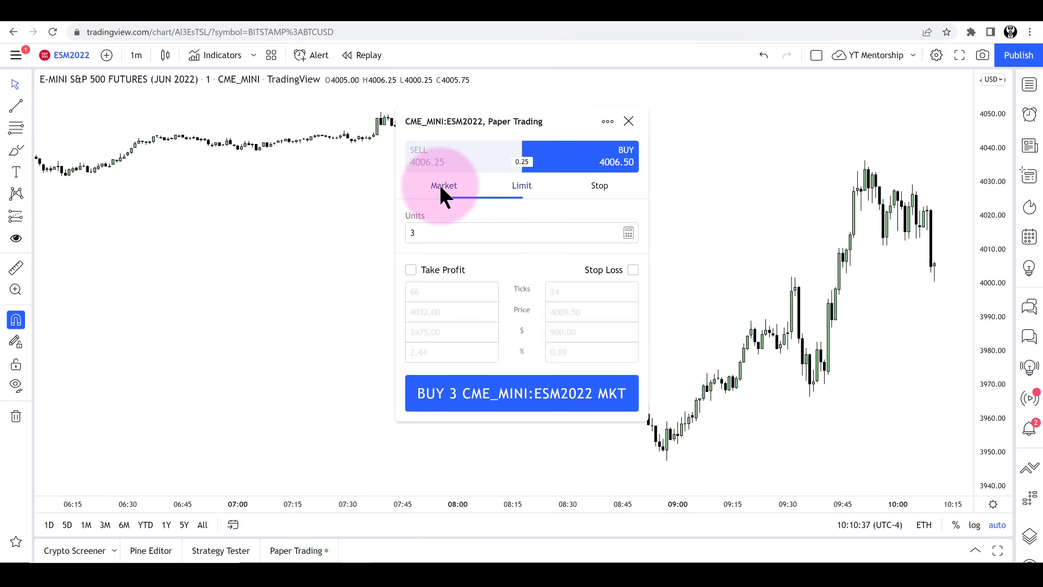
{"action": "left_click", "coordinate": [428, 235]}
{"action": "key", "text": "BackSpace"}
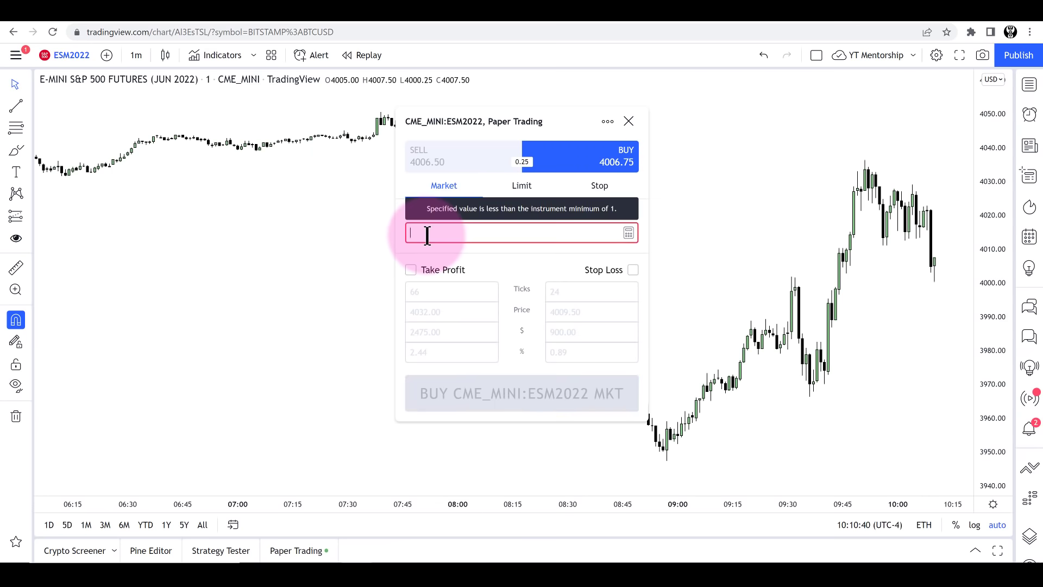
{"action": "type", "text": "4"}
{"action": "left_click", "coordinate": [483, 386]}
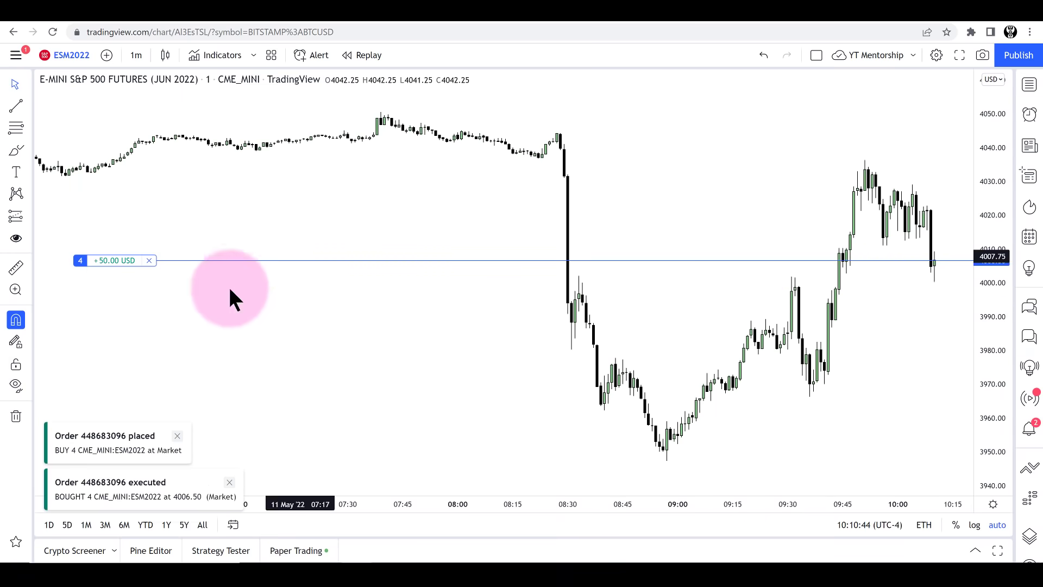
Add a stop loss at 3996.25 and a take profit at 4051.25 to the long position
{"action": "mouse_move", "coordinate": [132, 255]}
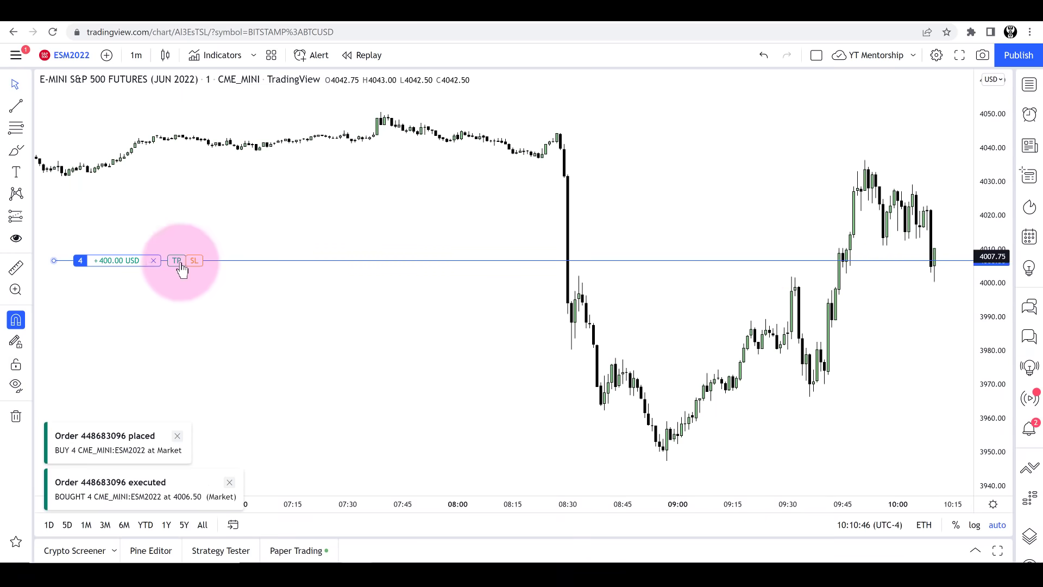
{"action": "left_click_drag", "start_coordinate": [194, 264], "coordinate": [199, 300]}
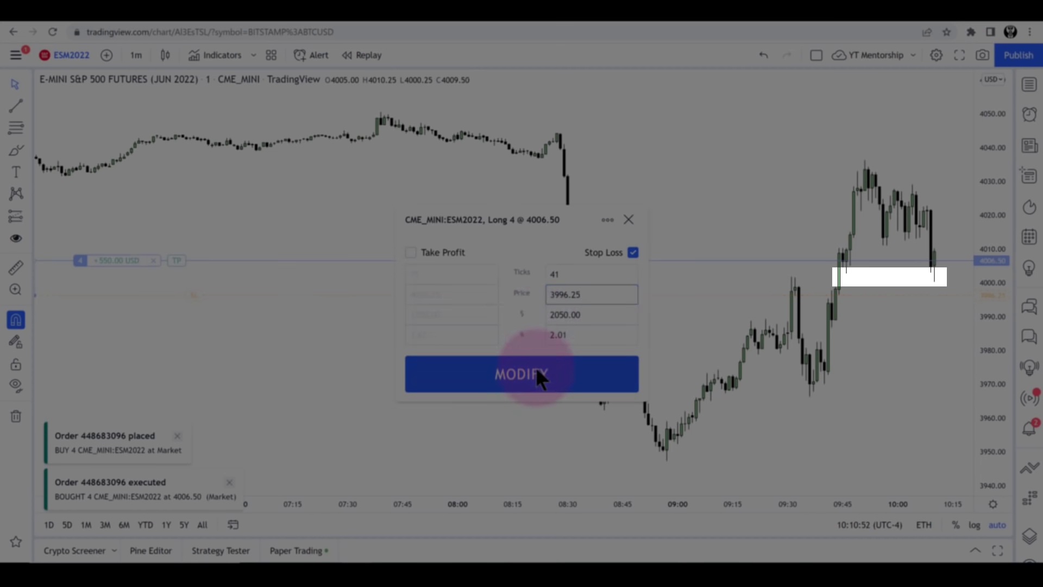
{"action": "left_click", "coordinate": [535, 367]}
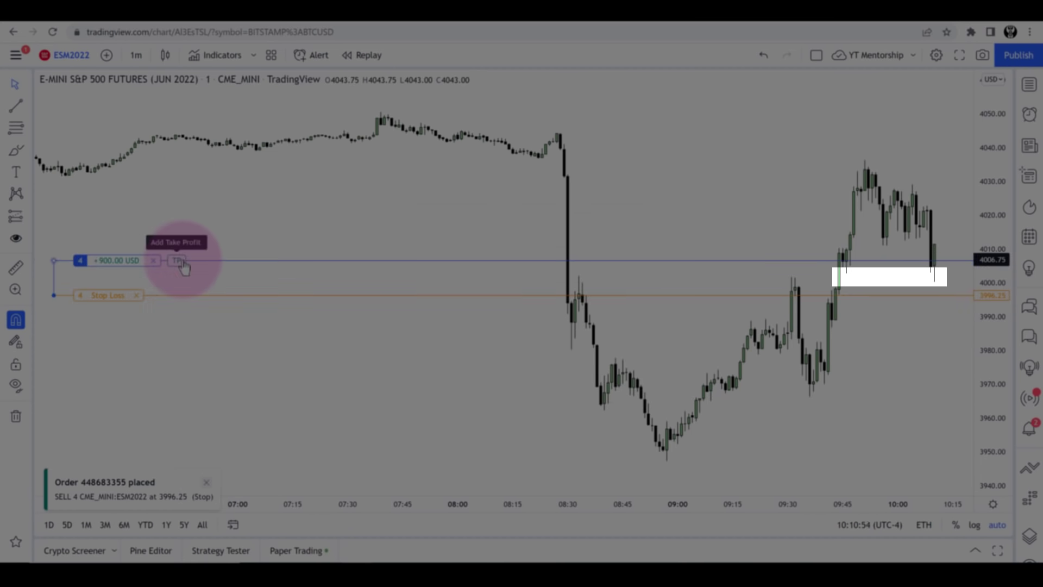
{"action": "mouse_move", "coordinate": [190, 212]}
{"action": "left_mouse_down"}
{"action": "mouse_move", "coordinate": [229, 105]}
{"action": "mouse_move", "coordinate": [231, 117]}
{"action": "left_mouse_up"}
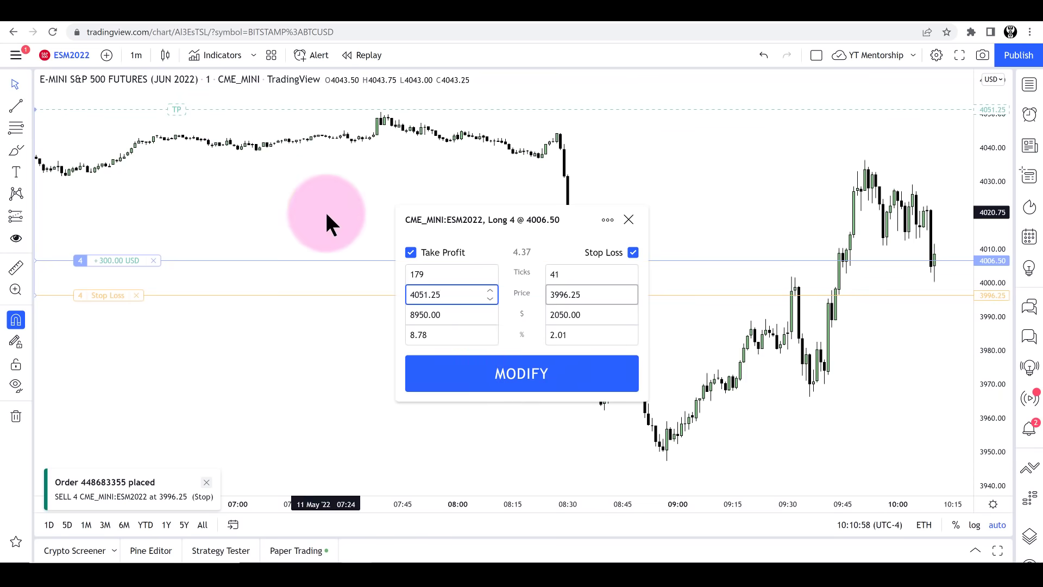
{"action": "left_click", "coordinate": [508, 361]}
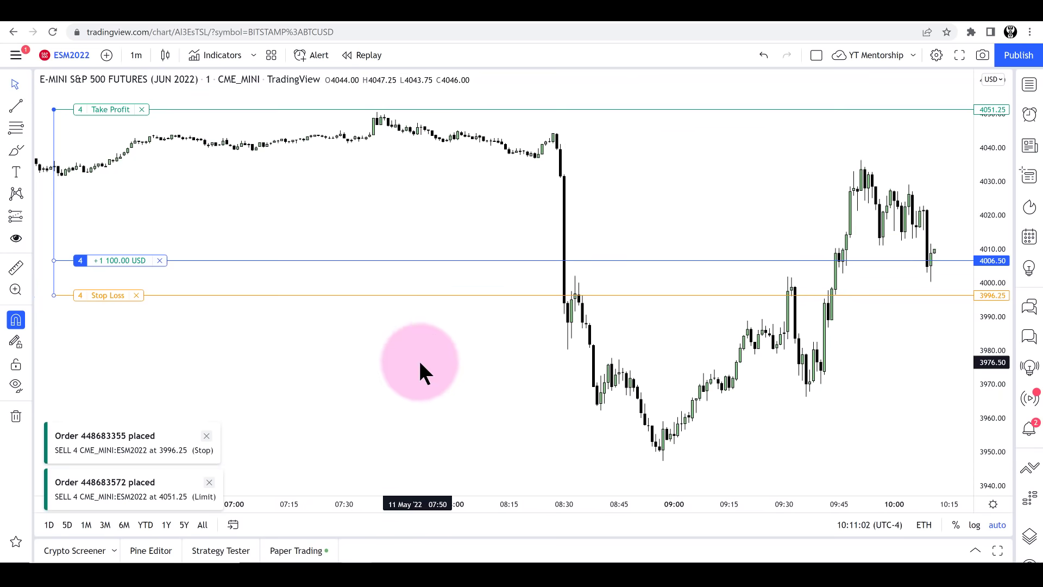
{"action": "left_click", "coordinate": [418, 358]}
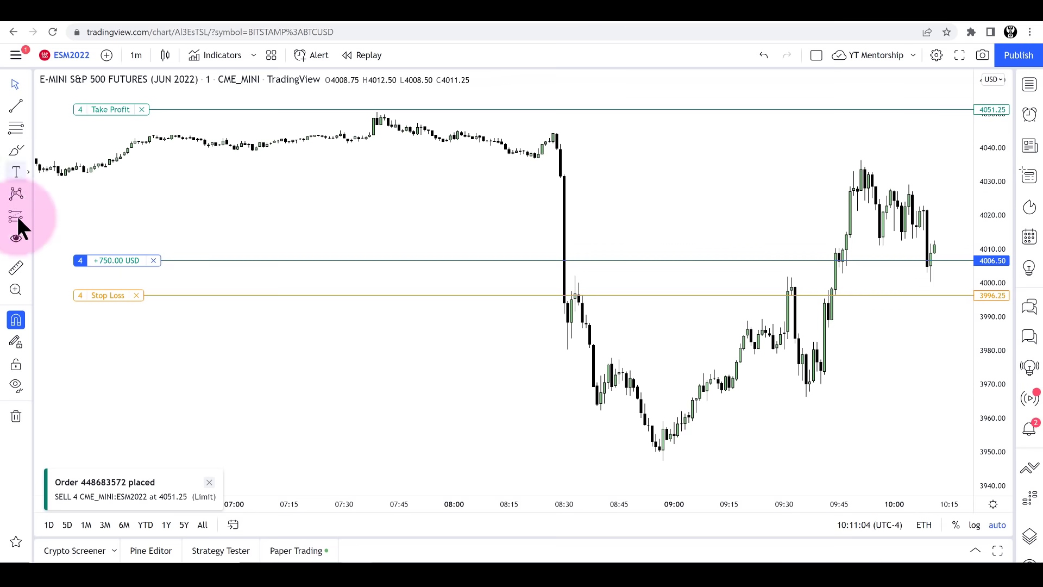
Place a red eye icon above the 07:40 swing high and write beside it: Buyside Liquidity will be taken to clear "Profitable Shorts"
{"action": "left_click", "coordinate": [16, 237]}
{"action": "mouse_move", "coordinate": [478, 106]}
{"action": "left_mouse_down"}
{"action": "mouse_move", "coordinate": [487, 99]}
{"action": "mouse_move", "coordinate": [400, 101]}
{"action": "left_mouse_up"}
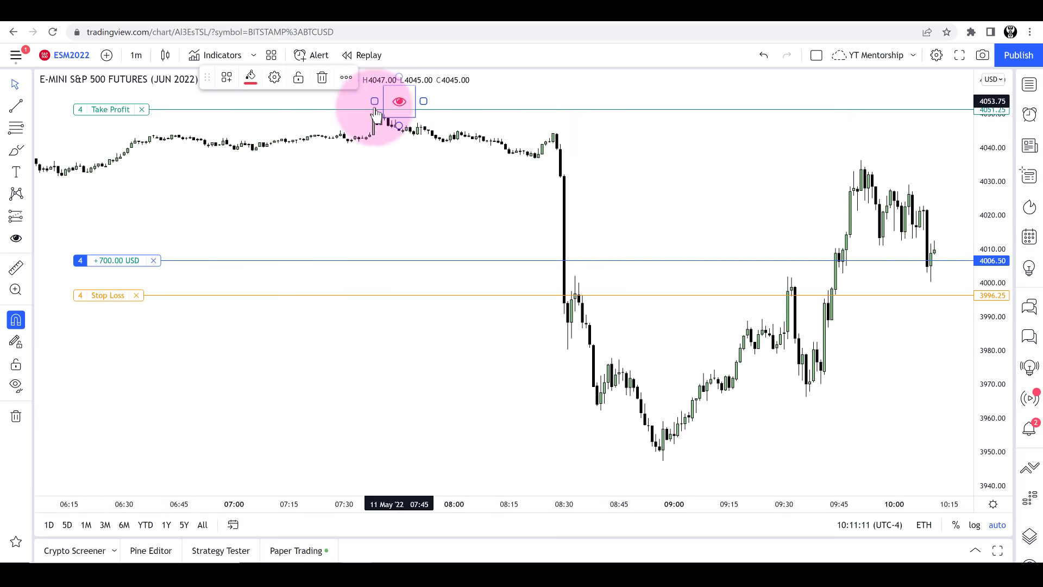
{"action": "left_click", "coordinate": [17, 172]}
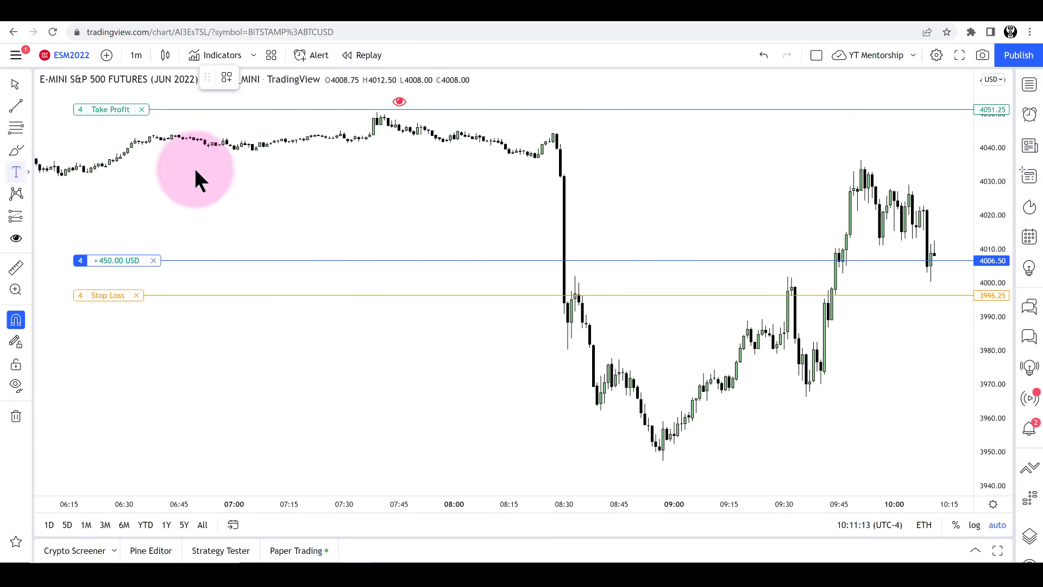
{"action": "left_click", "coordinate": [439, 98]}
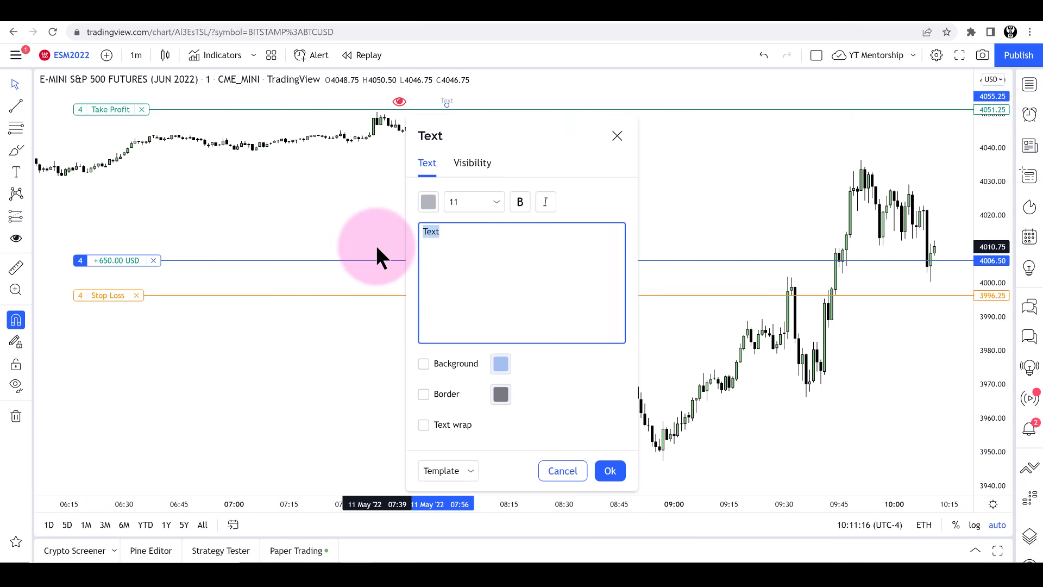
{"action": "type", "text": "Buyside Liquidity wi"}
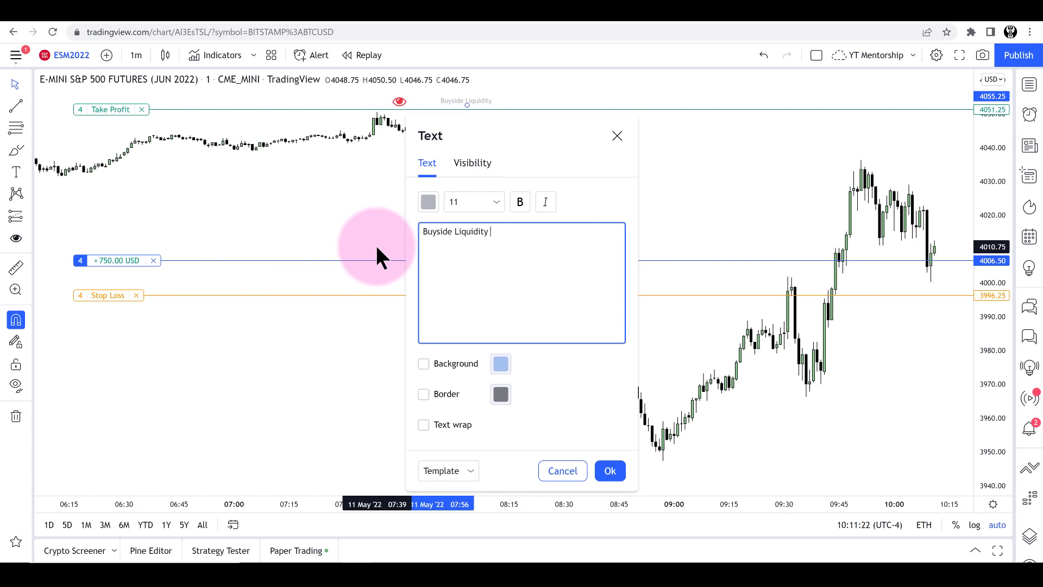
{"action": "type", "text": "ll be taken to clear"}
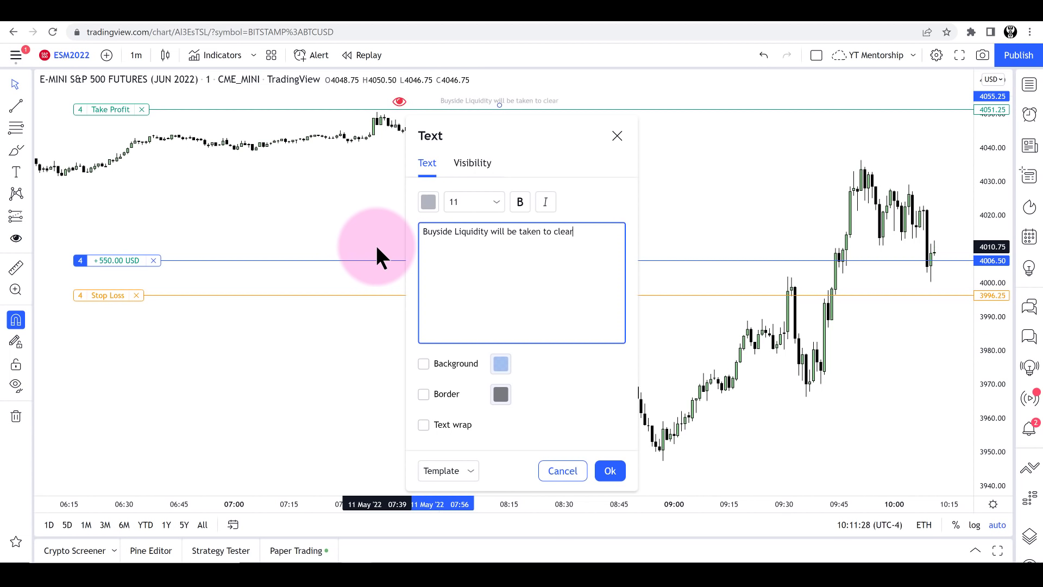
{"action": "type", "text": " 'Profitable Shorts\"."}
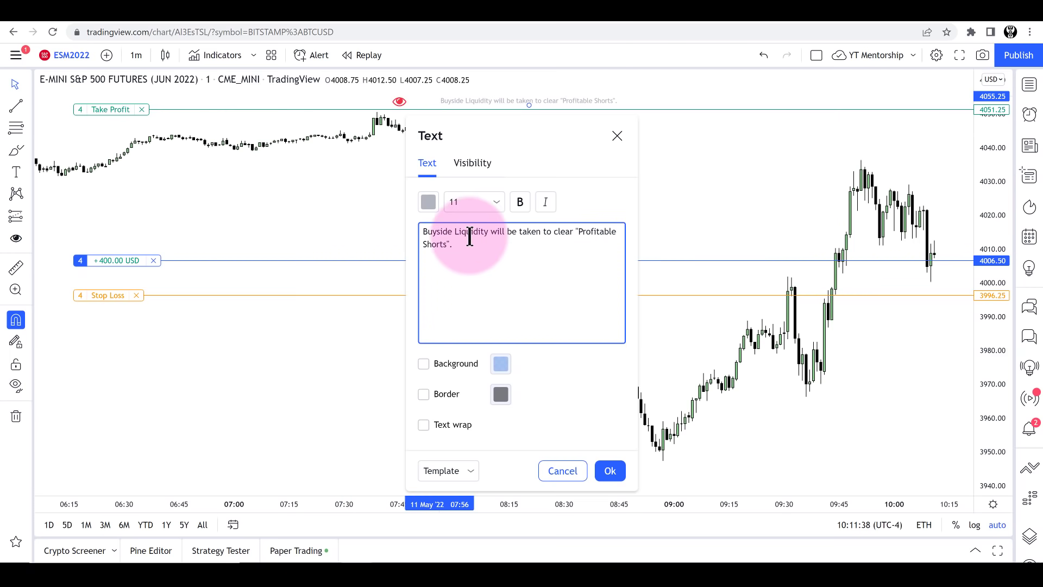
Format the buyside liquidity note in dark red, bold, size 14, and apply it
{"action": "left_click", "coordinate": [432, 206]}
{"action": "left_click", "coordinate": [430, 328]}
{"action": "left_click", "coordinate": [521, 200]}
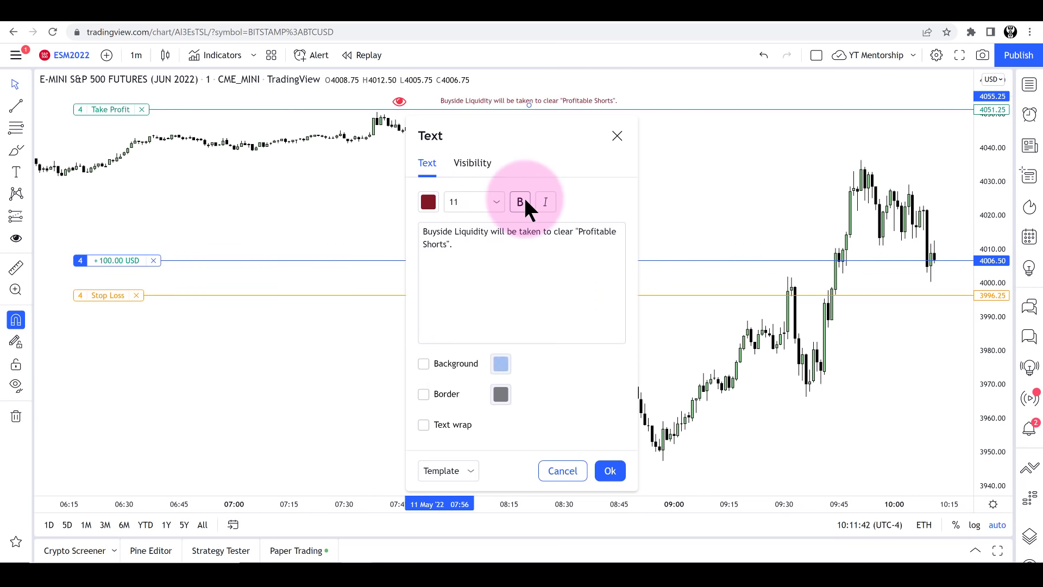
{"action": "left_click", "coordinate": [497, 202]}
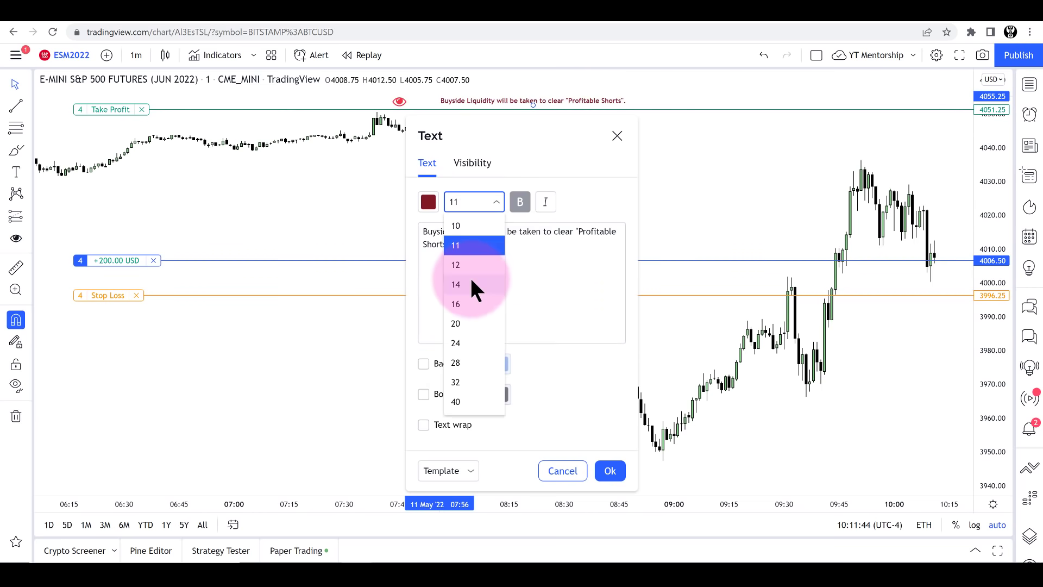
{"action": "left_click", "coordinate": [470, 285]}
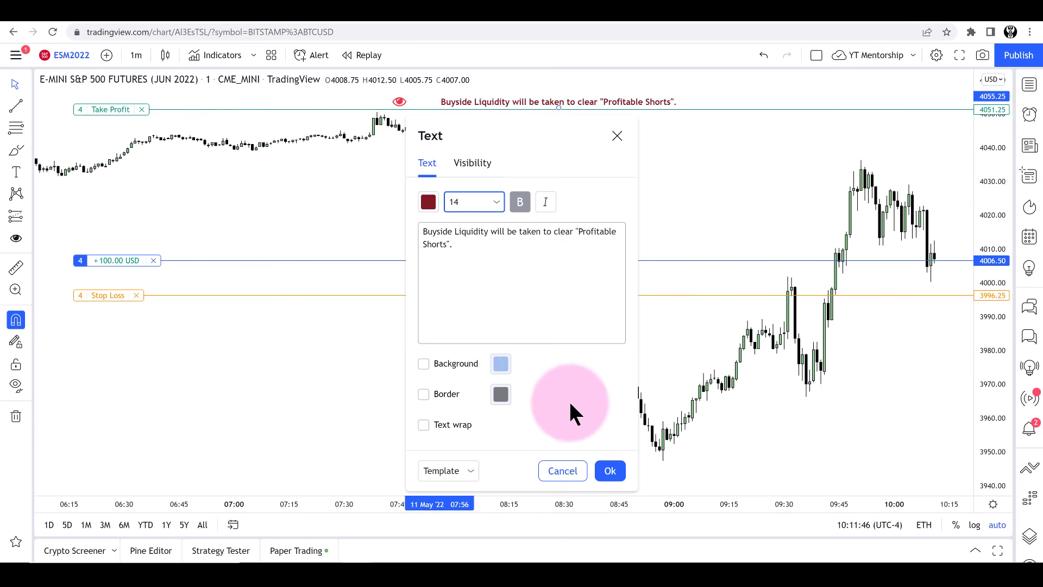
{"action": "left_click", "coordinate": [610, 470]}
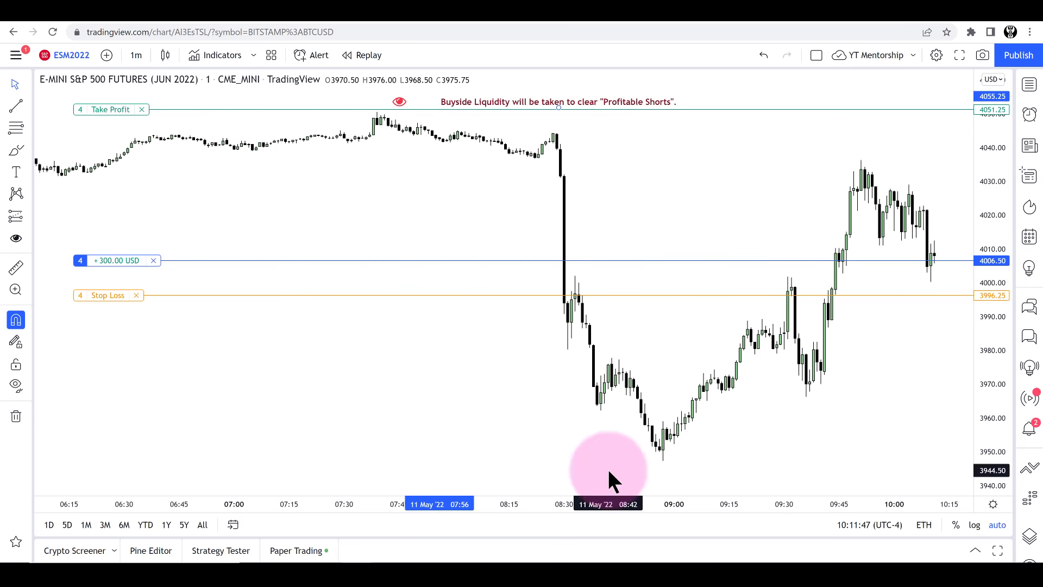
{"action": "left_click", "coordinate": [659, 216]}
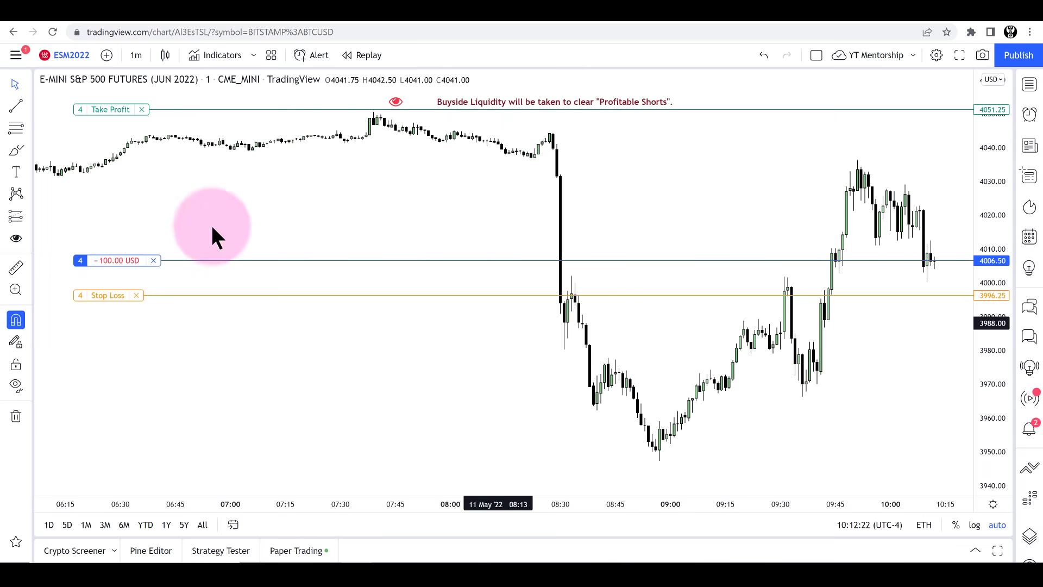
Draw a horizontal trend line at 4011.00 from the 09:56 low to about 10:18 and label it "Sellside Taken"
{"action": "left_click", "coordinate": [16, 107]}
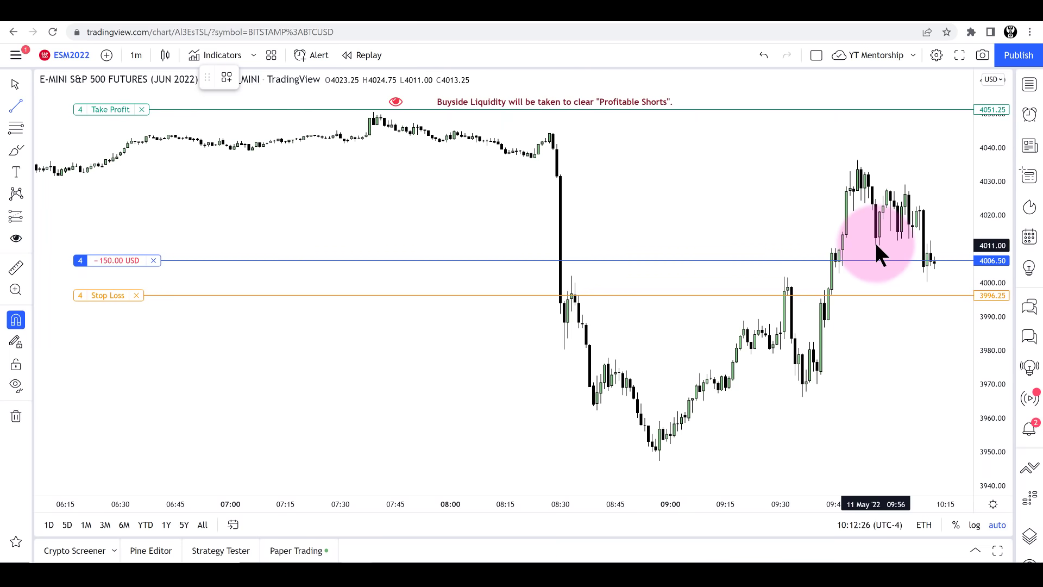
{"action": "left_click_drag", "start_coordinate": [876, 245], "coordinate": [957, 251]}
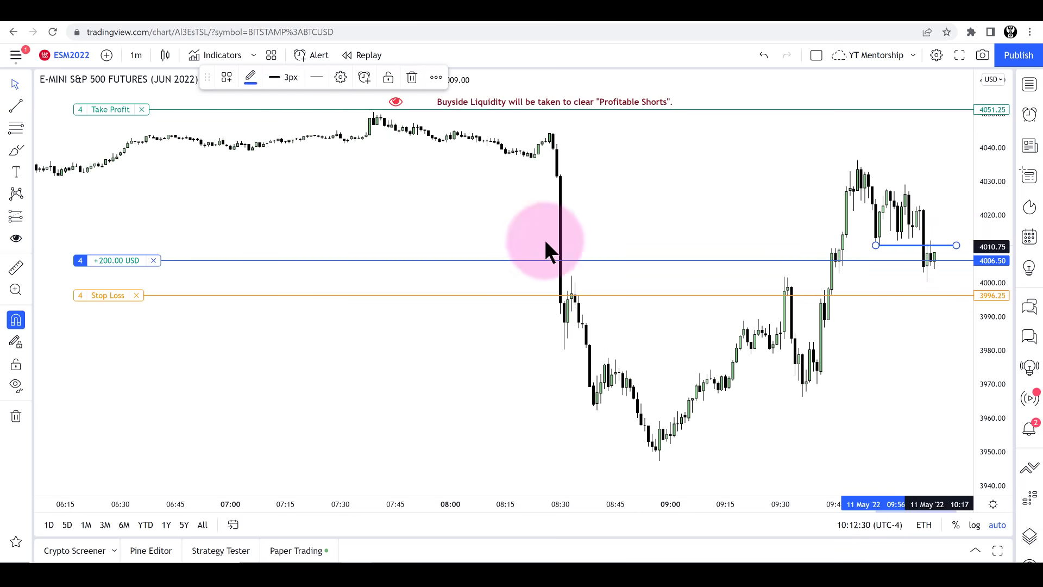
{"action": "left_click", "coordinate": [341, 78]}
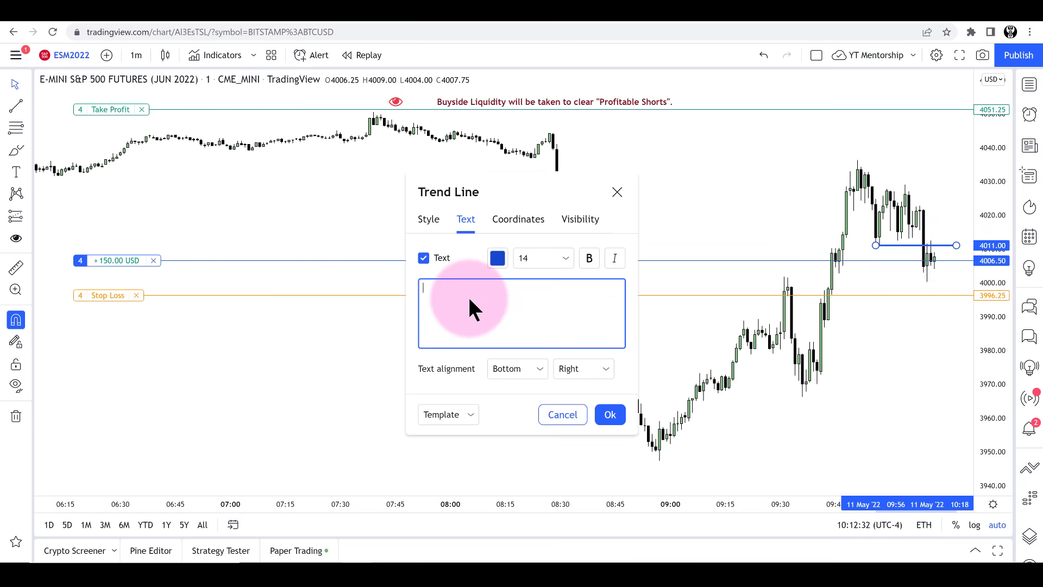
{"action": "type", "text": "Sellside Taken"}
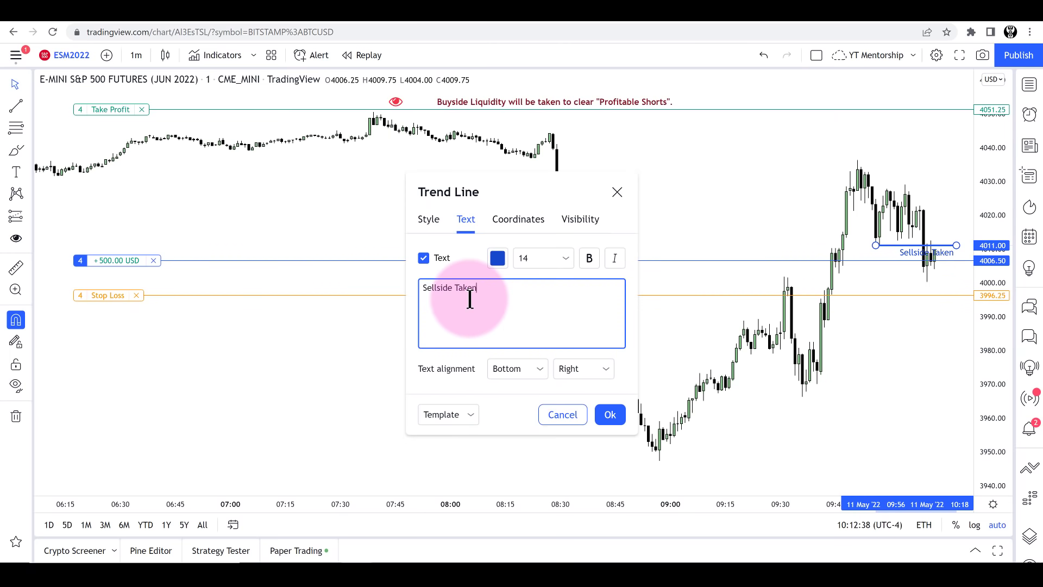
Set the trend line label to size 10 with left alignment and apply the settings
{"action": "left_click", "coordinate": [565, 257]}
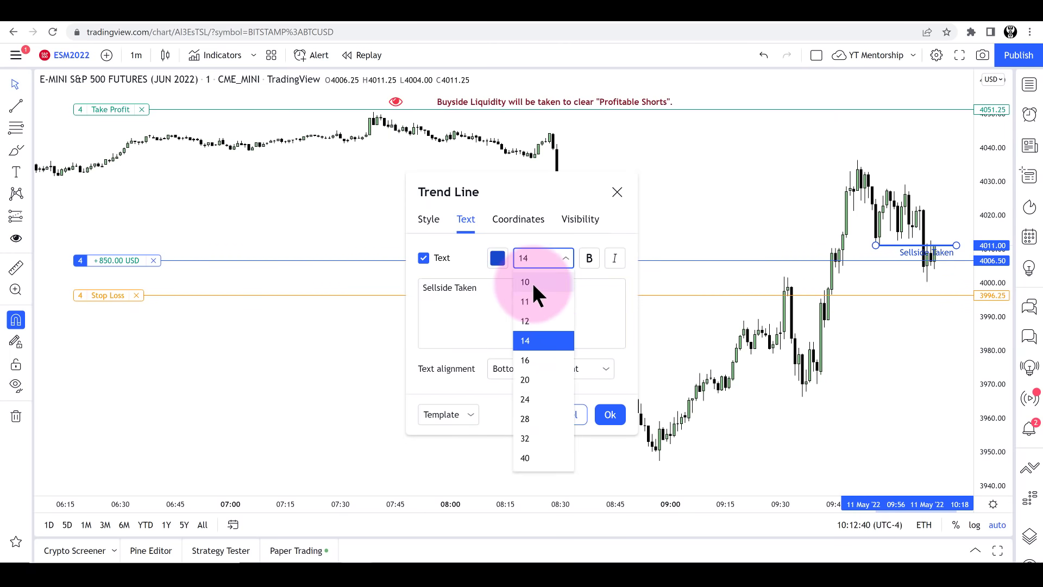
{"action": "left_click", "coordinate": [532, 281]}
{"action": "left_click", "coordinate": [566, 366]}
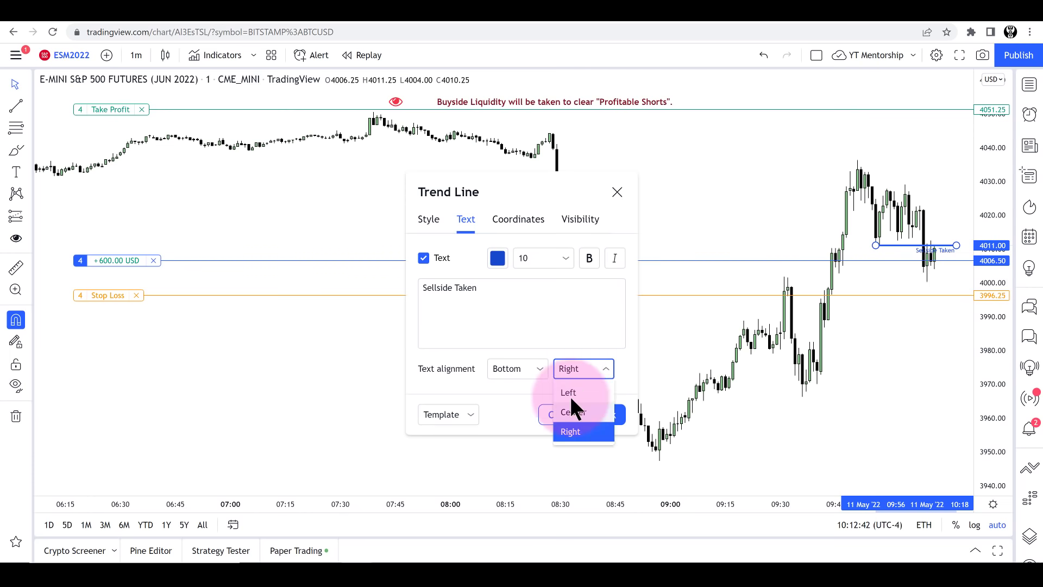
{"action": "left_click", "coordinate": [570, 391]}
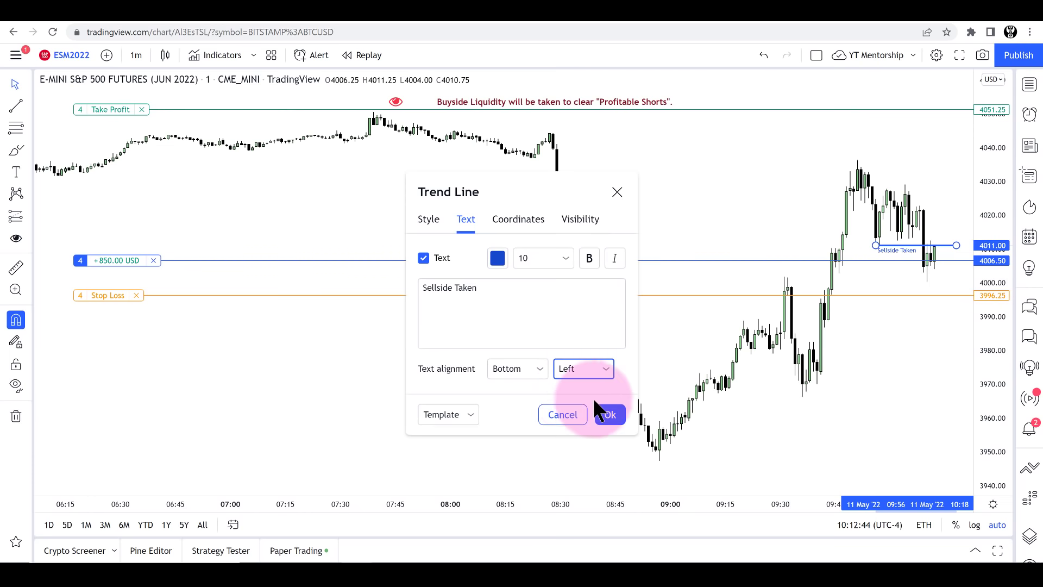
{"action": "left_click", "coordinate": [609, 414]}
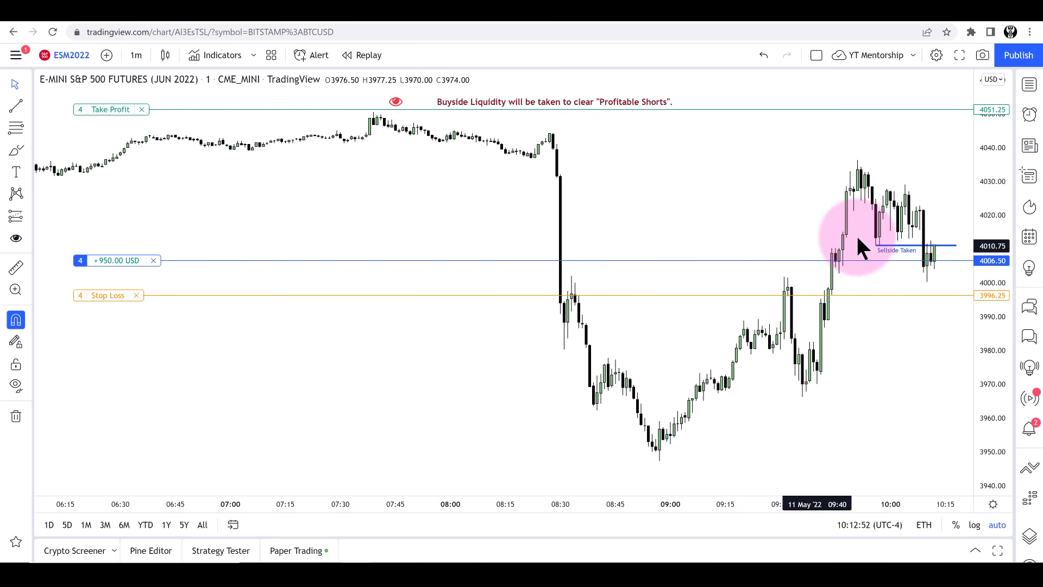
Clone the "Sellside Taken" line and reposition the copy horizontally at 4036.25, starting from the 09:51 swing high and extending past 10:15
{"action": "left_click", "coordinate": [875, 246]}
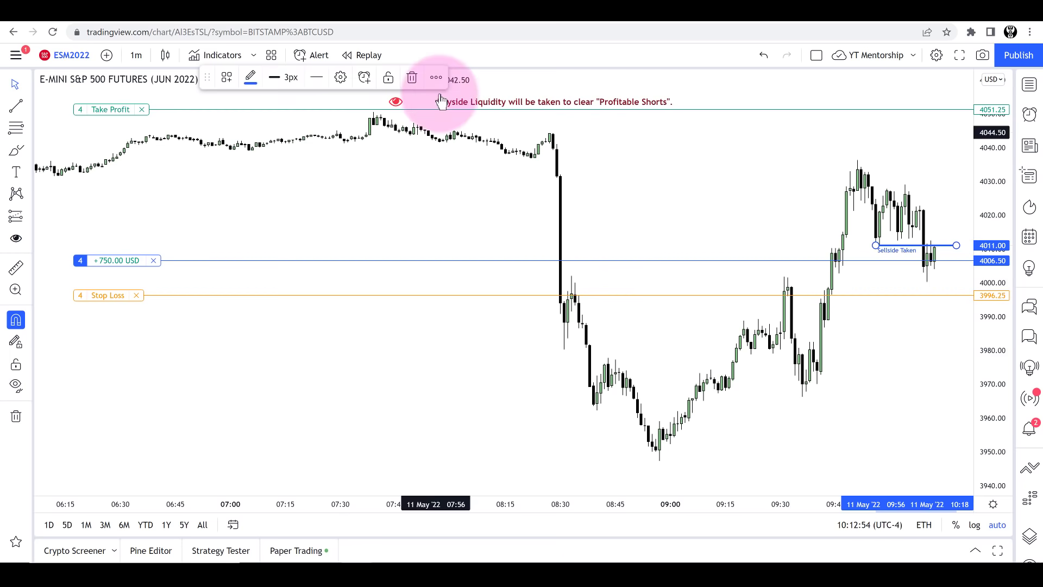
{"action": "left_click", "coordinate": [436, 77]}
{"action": "left_click", "coordinate": [458, 129]}
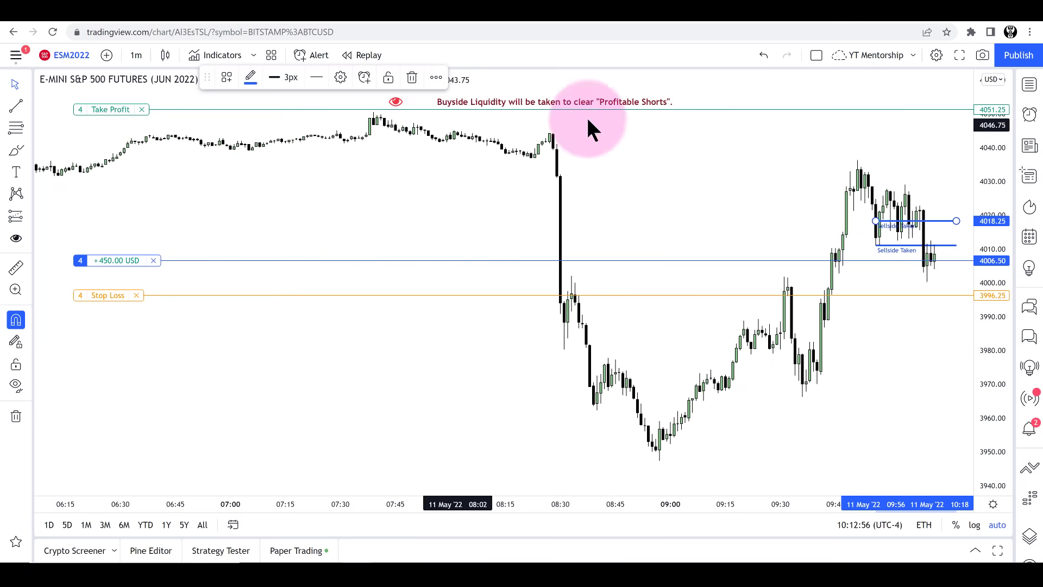
{"action": "left_click_drag", "start_coordinate": [875, 220], "coordinate": [853, 158]}
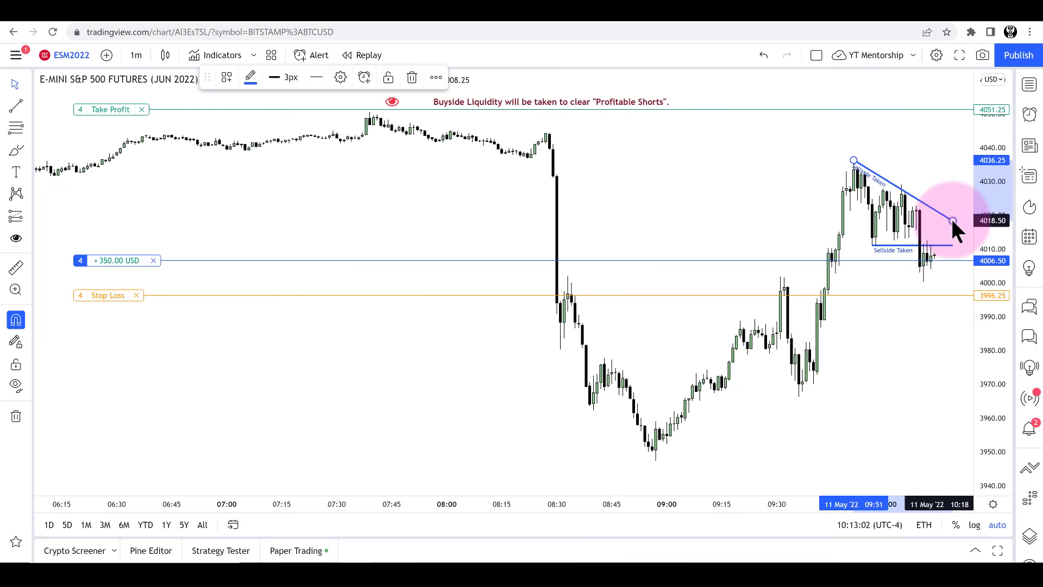
{"action": "left_click_drag", "start_coordinate": [952, 220], "coordinate": [970, 190]}
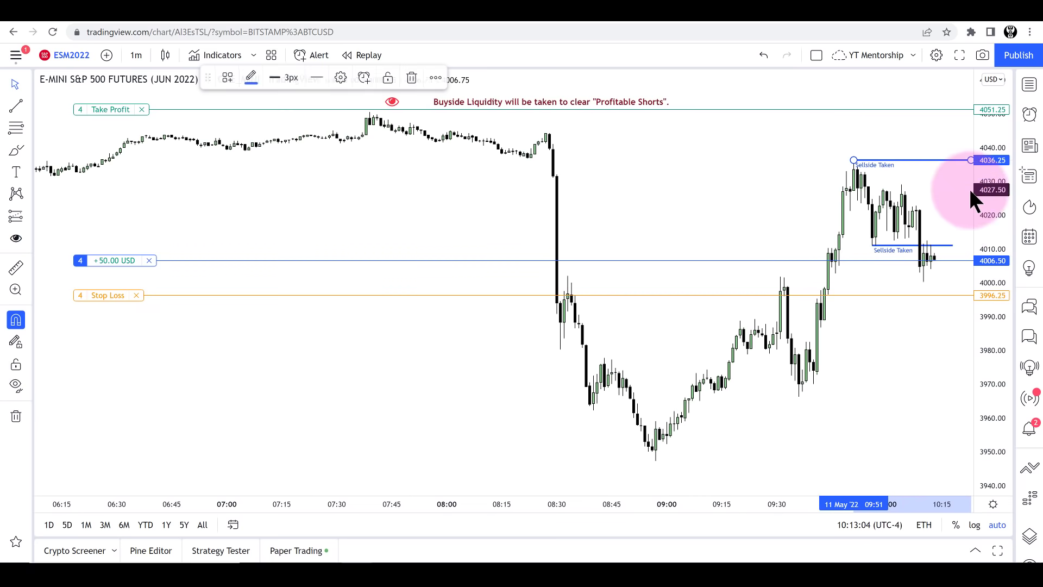
Relabel the 4036.25 trend line "Buyside Liquidity is next objective..." with top text alignment and apply the settings
{"action": "left_click", "coordinate": [340, 78]}
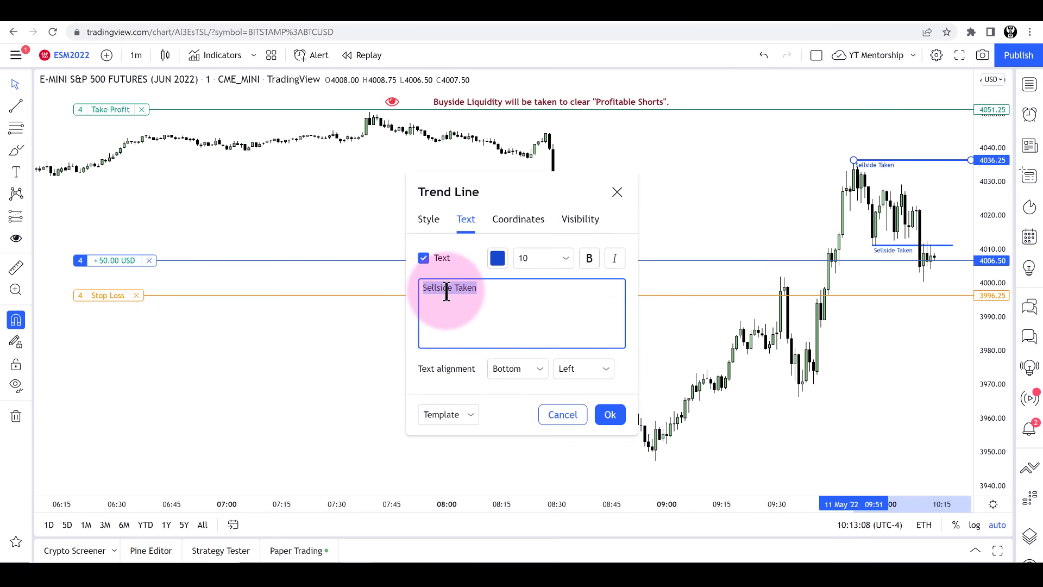
{"action": "type", "text": "Buyside Liquidity is next objective"}
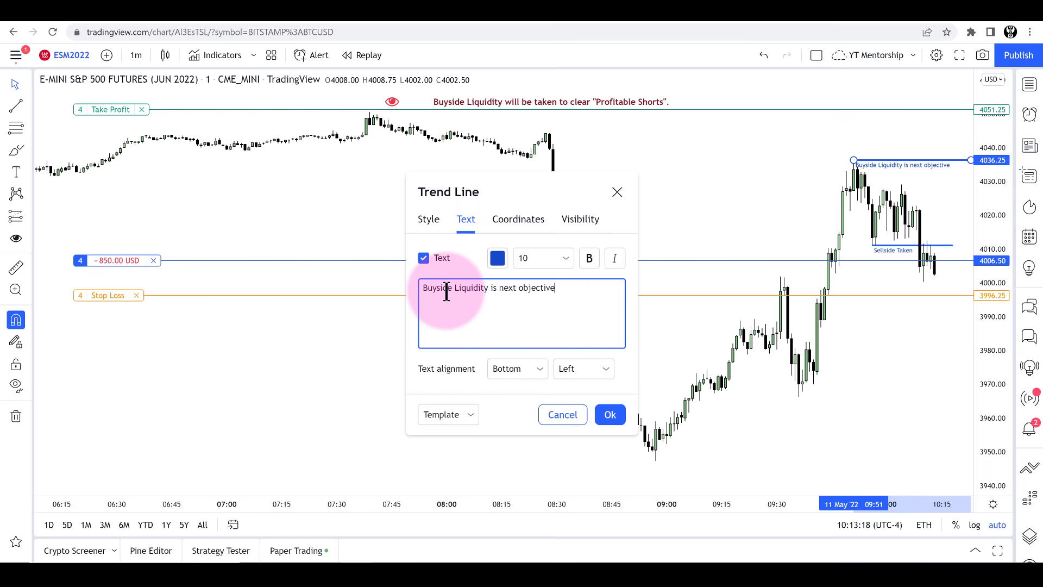
{"action": "type", "text": "..."}
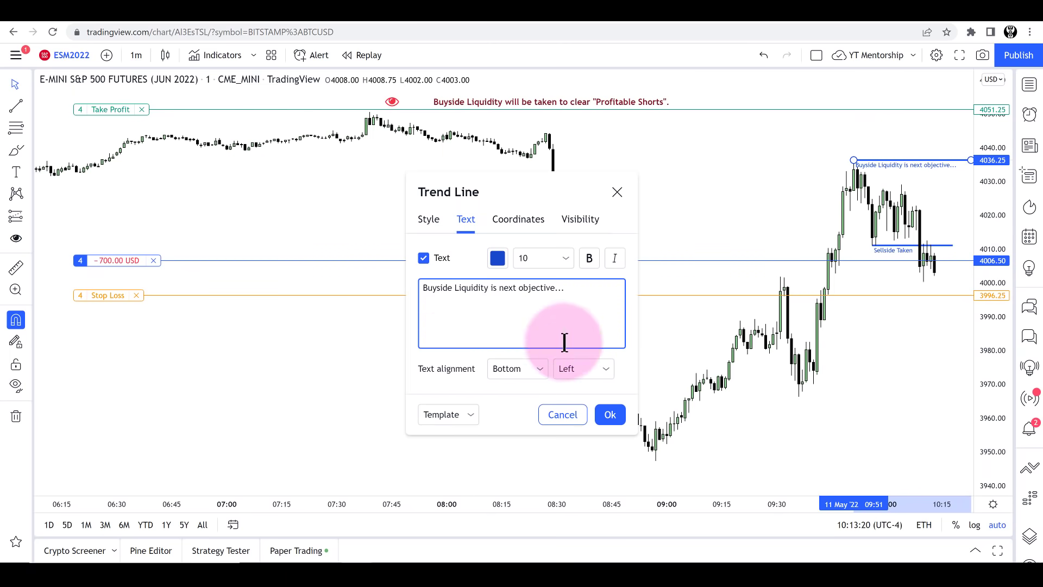
{"action": "left_click", "coordinate": [521, 368]}
{"action": "left_click", "coordinate": [517, 391]}
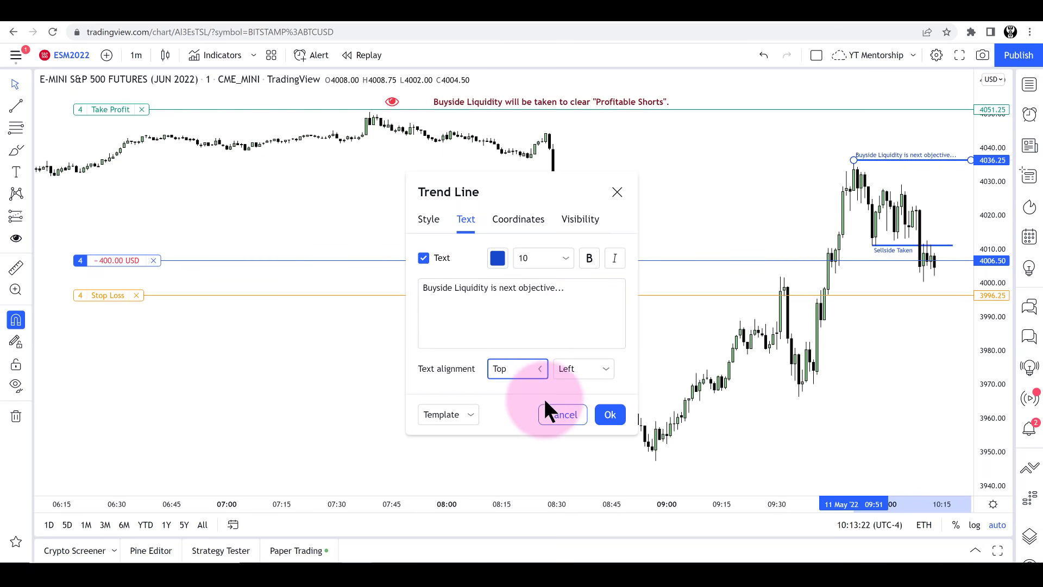
{"action": "left_click", "coordinate": [604, 416]}
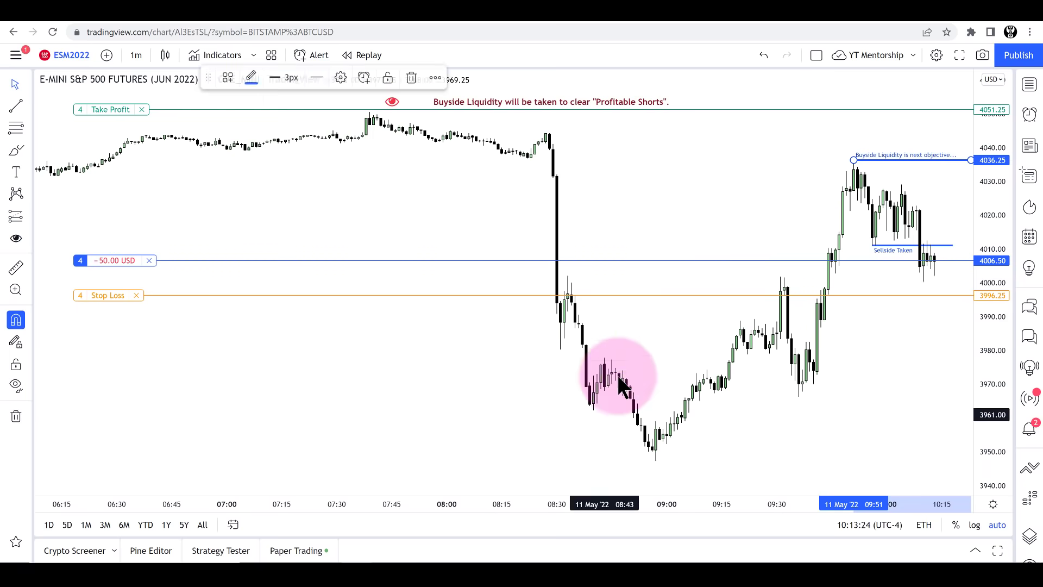
{"action": "left_click", "coordinate": [697, 193]}
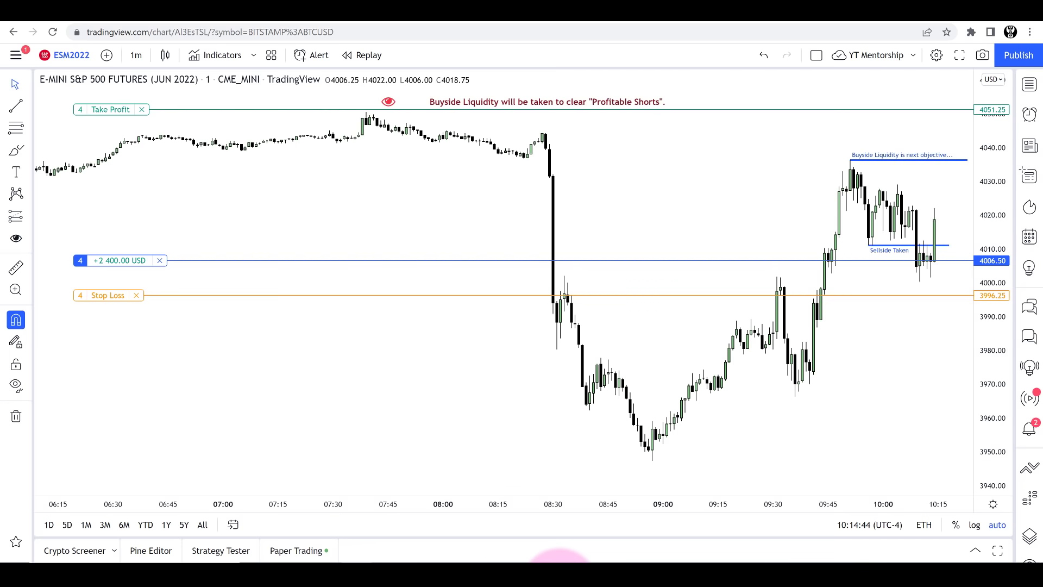
Add to the long position with a market buy order for 2 units of ESM2022
{"action": "right_click", "coordinate": [415, 208]}
{"action": "mouse_move", "coordinate": [468, 293]}
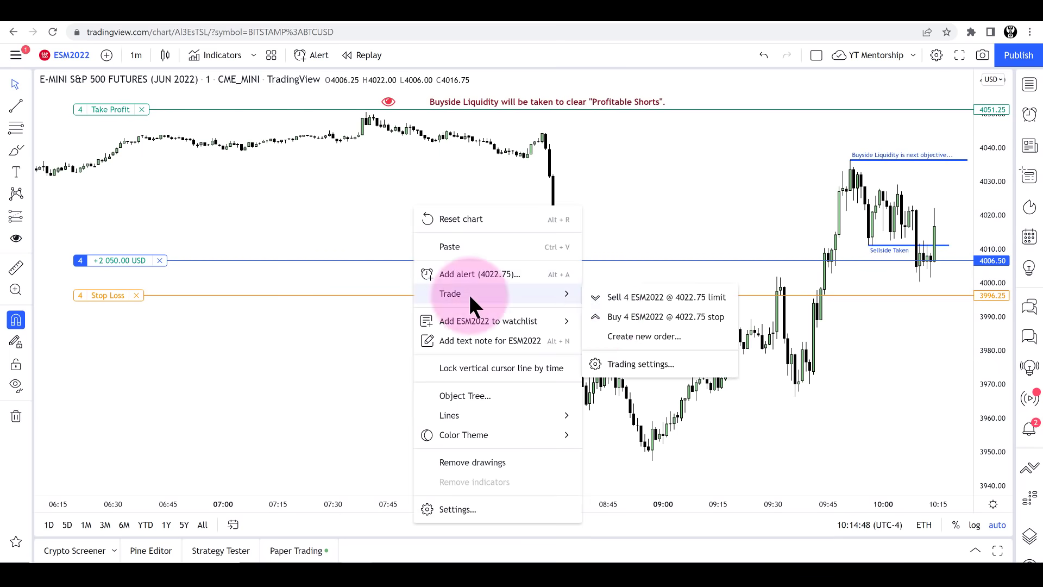
{"action": "left_click", "coordinate": [630, 336]}
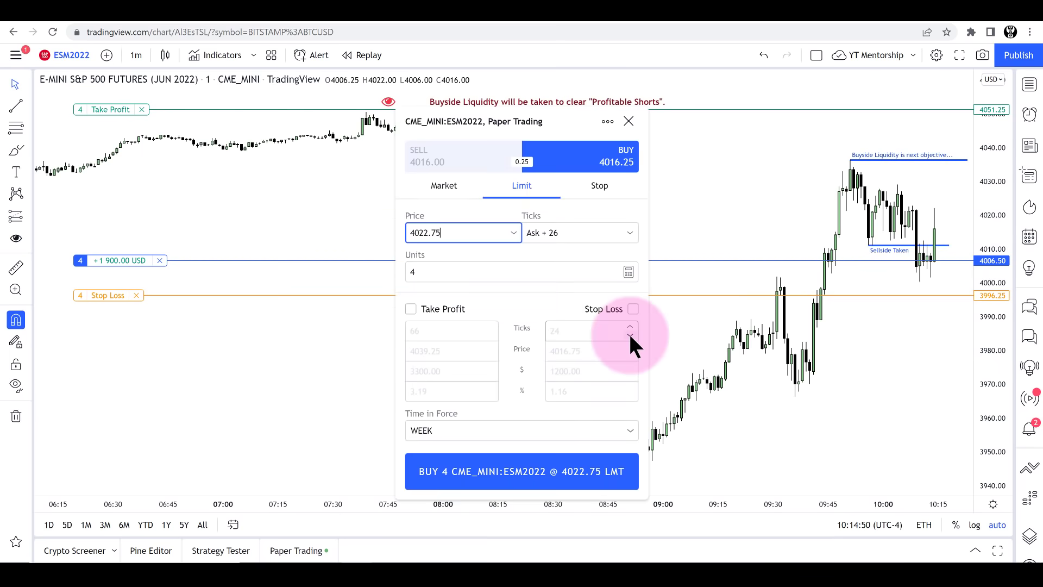
{"action": "left_click", "coordinate": [436, 187]}
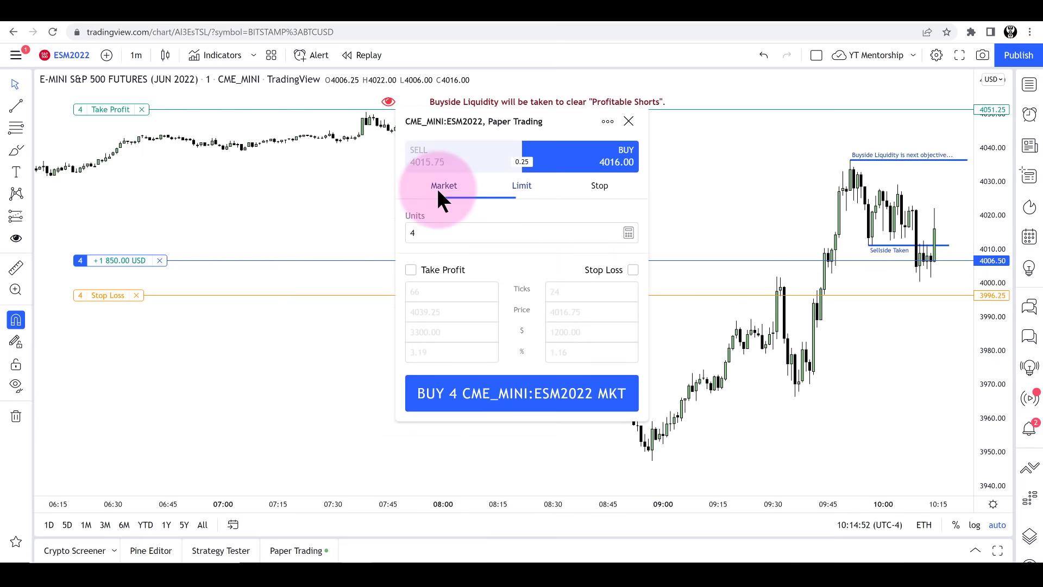
{"action": "left_click", "coordinate": [423, 236]}
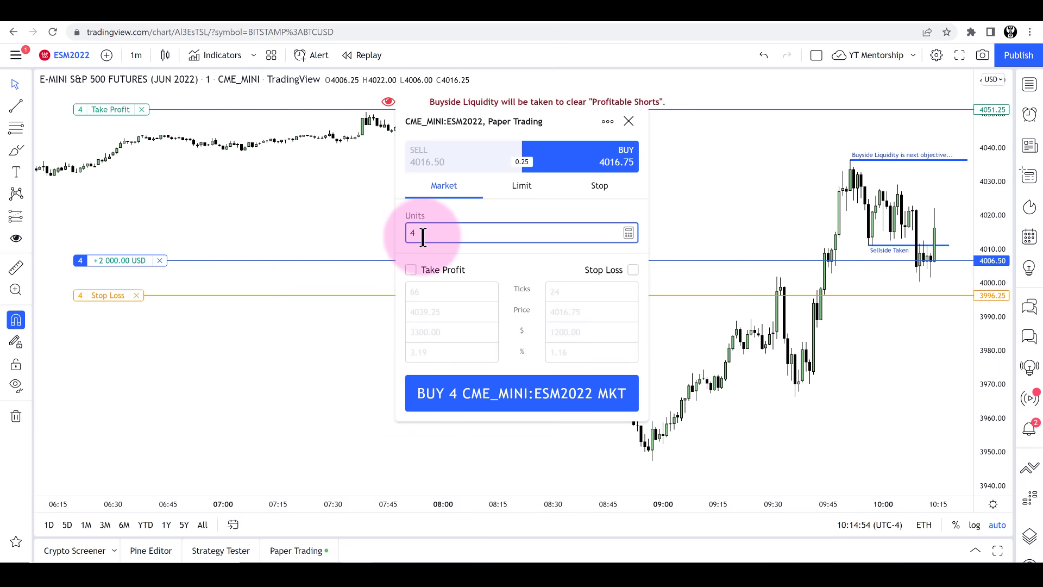
{"action": "key", "text": "BackSpace"}
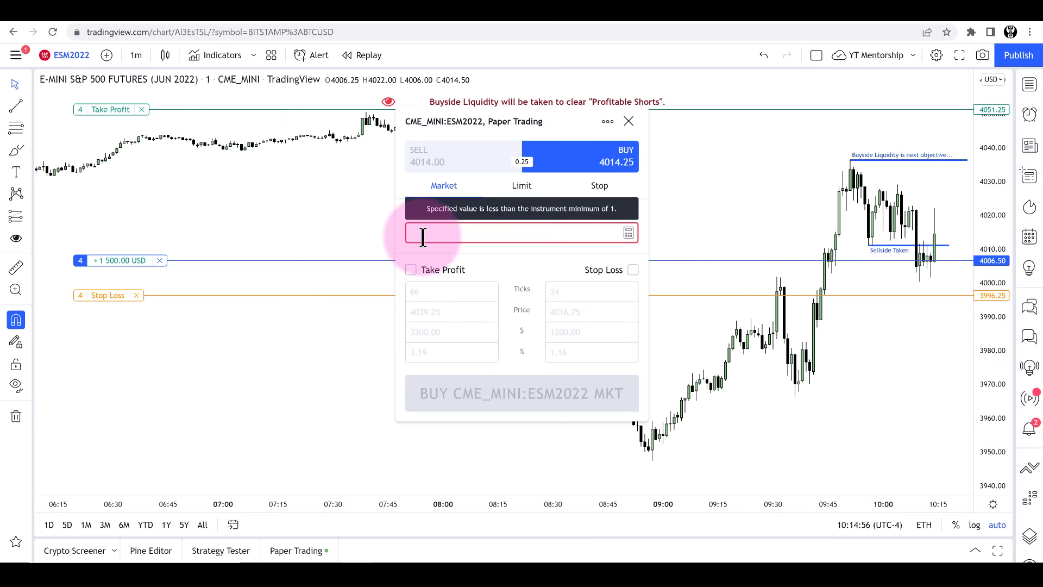
{"action": "type", "text": "2"}
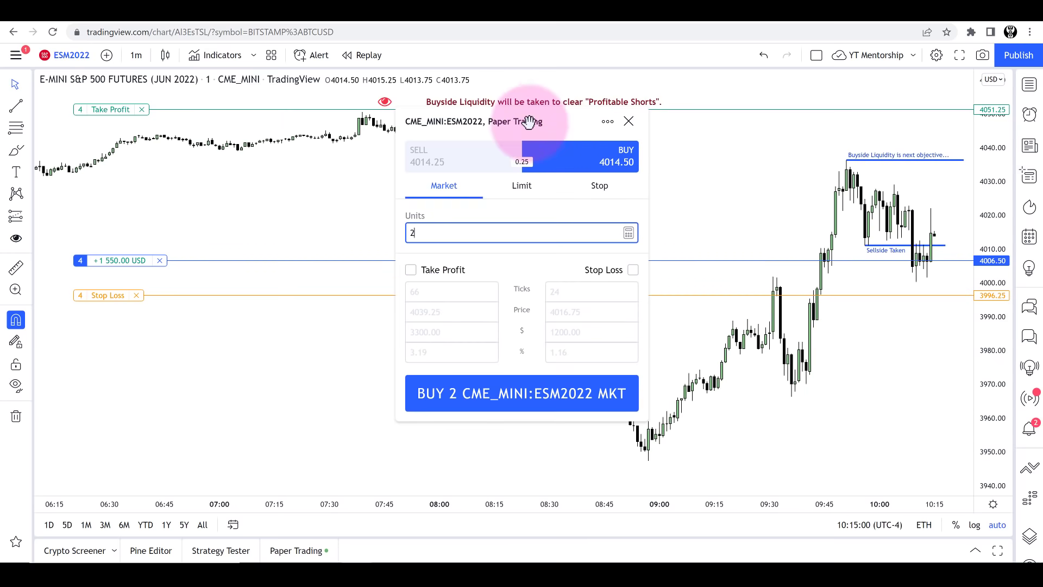
{"action": "left_click_drag", "start_coordinate": [478, 137], "coordinate": [342, 210]}
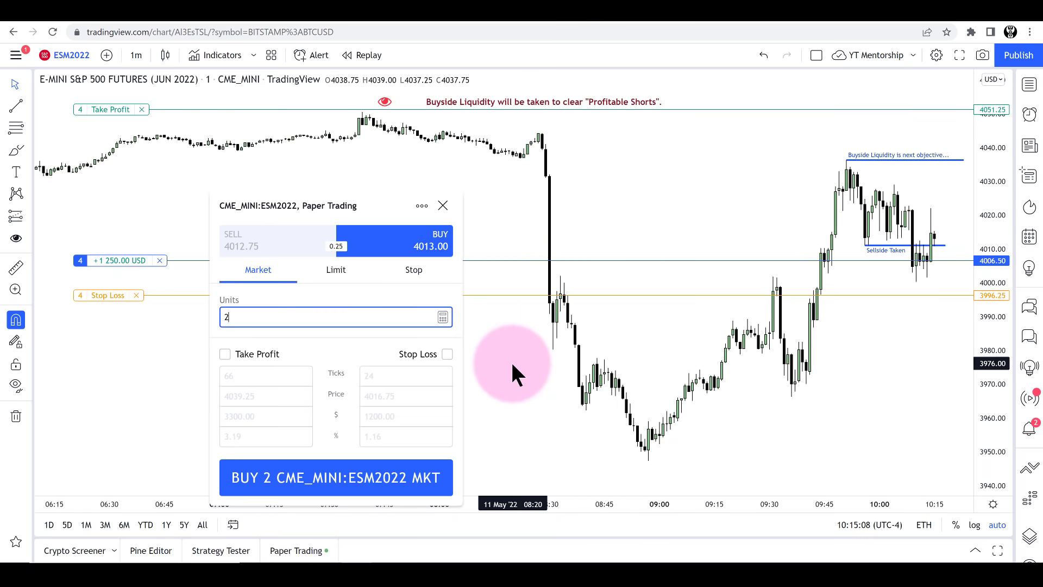
{"action": "left_click", "coordinate": [389, 475]}
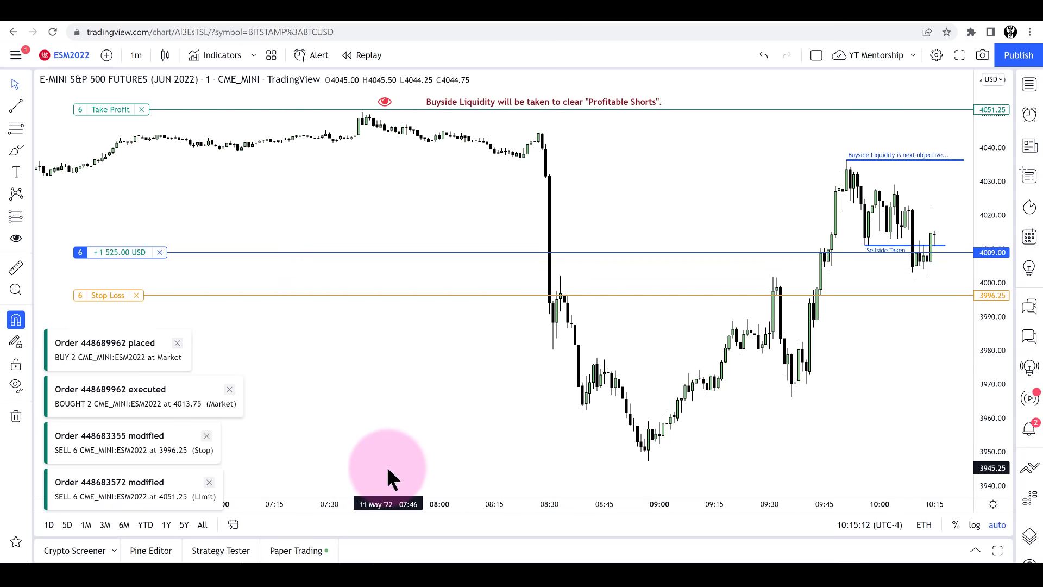
Raise the position's stop loss to 4000.25
{"action": "left_click", "coordinate": [99, 297]}
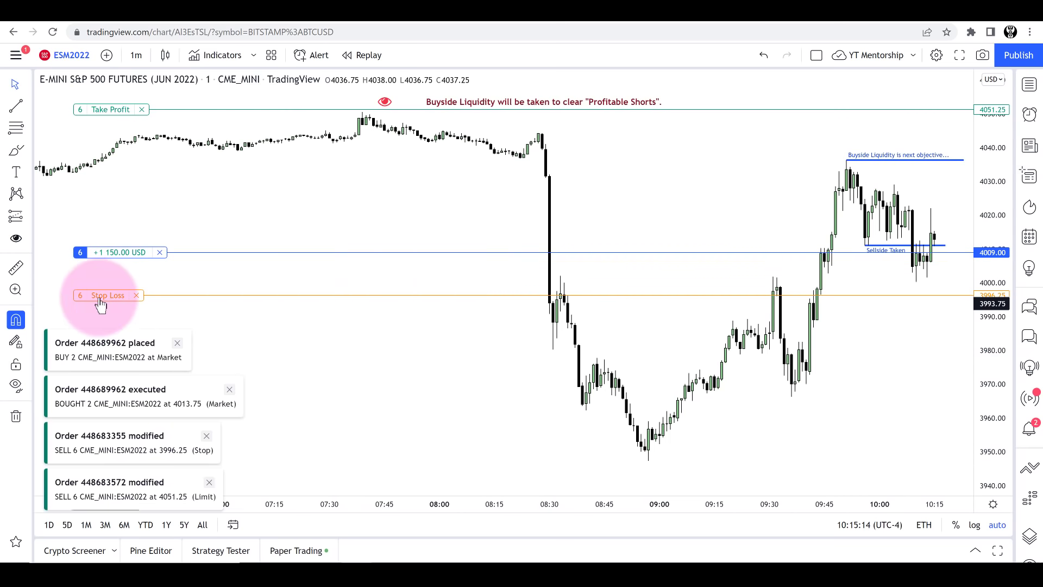
{"action": "left_click_drag", "start_coordinate": [100, 303], "coordinate": [103, 288]}
{"action": "left_click", "coordinate": [425, 358]}
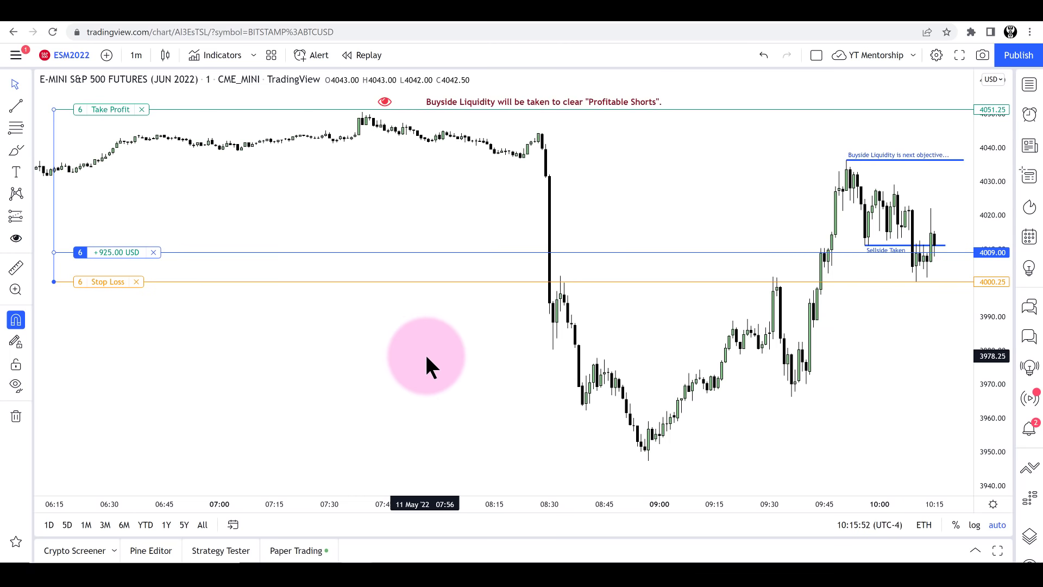
Draw a horizontal trend line at 4008.00 from about 10:13 to 10:22 and set its thickness to 2px
{"action": "left_click", "coordinate": [14, 107]}
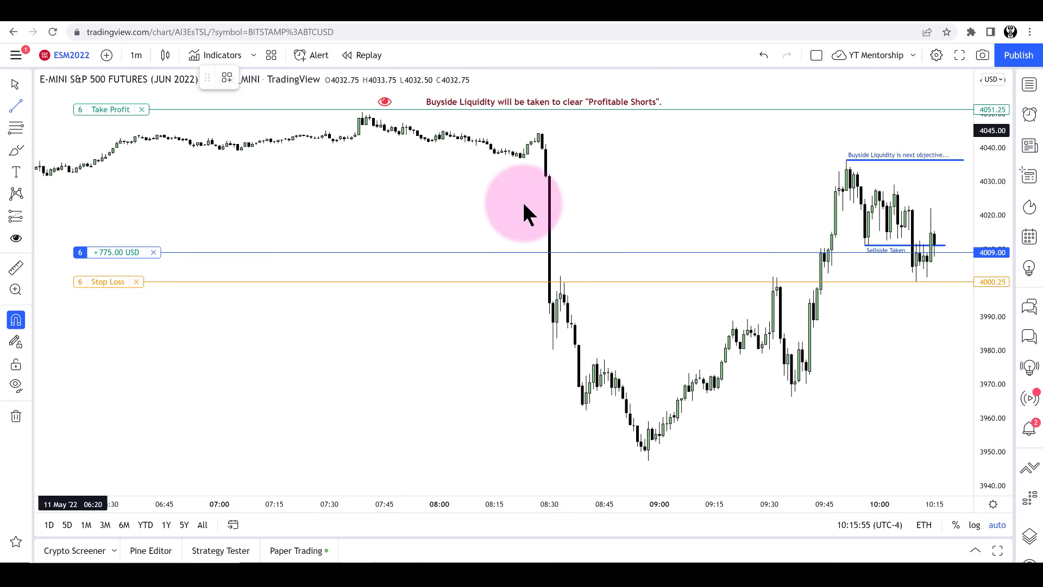
{"action": "left_click", "coordinate": [926, 255]}
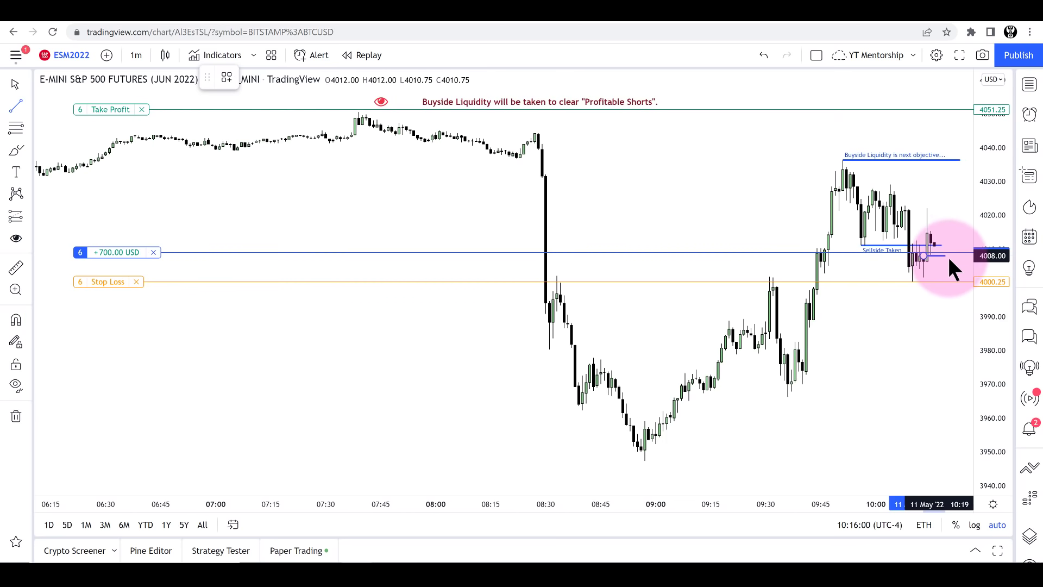
{"action": "left_click", "coordinate": [953, 258]}
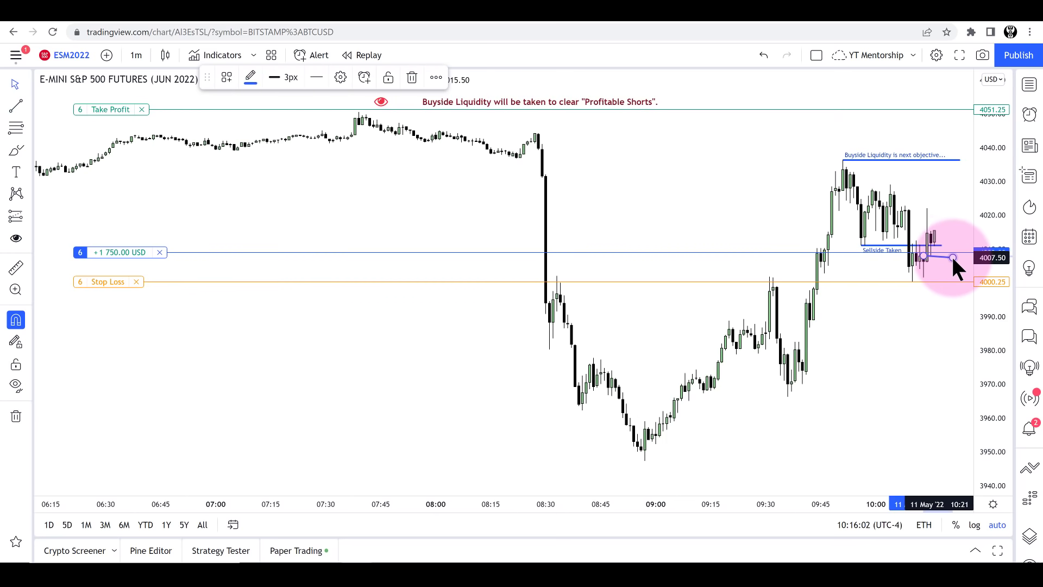
{"action": "left_click", "coordinate": [954, 253]}
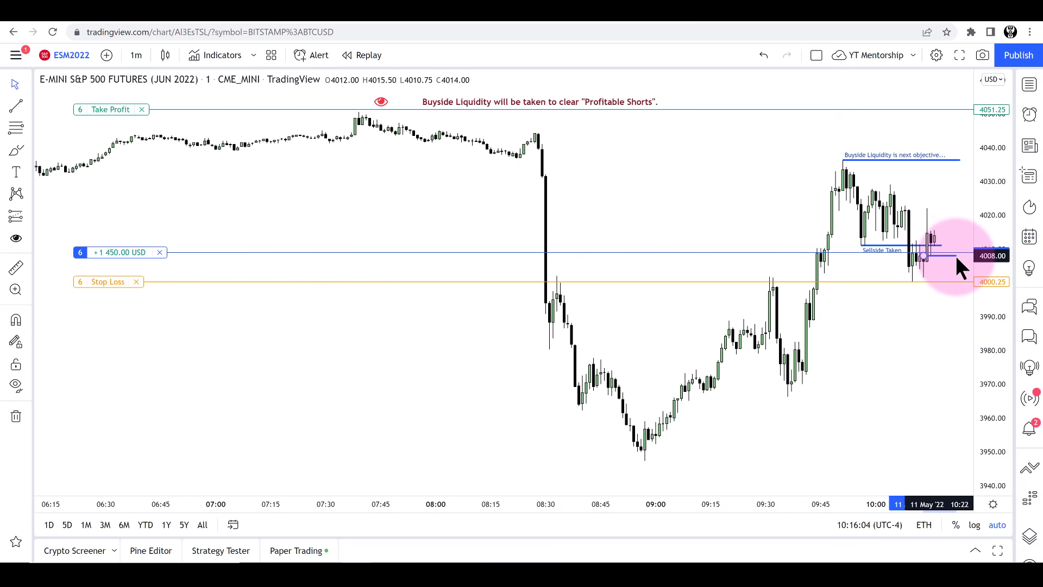
{"action": "left_click", "coordinate": [954, 253]}
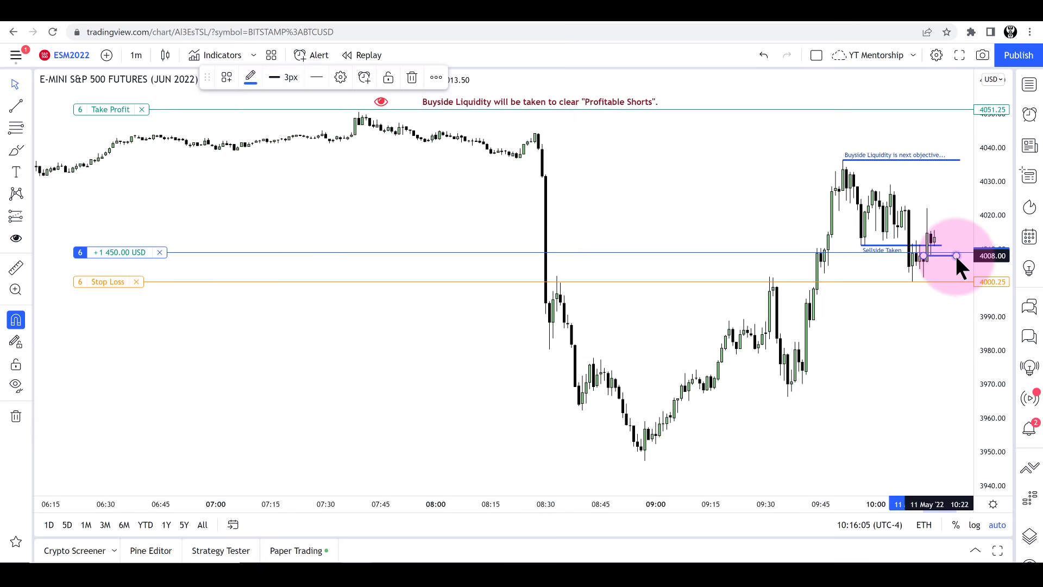
{"action": "left_click", "coordinate": [271, 80]}
{"action": "left_click", "coordinate": [284, 118]}
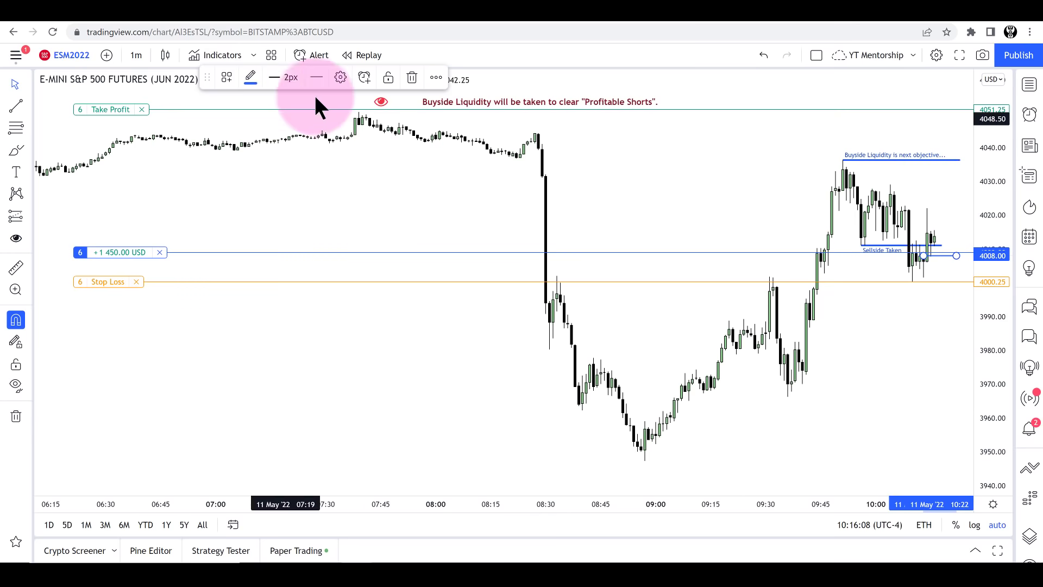
Label the 4008.00 trend line "+OB" with bottom and right text alignment
{"action": "left_click", "coordinate": [340, 78]}
{"action": "left_click", "coordinate": [505, 337]}
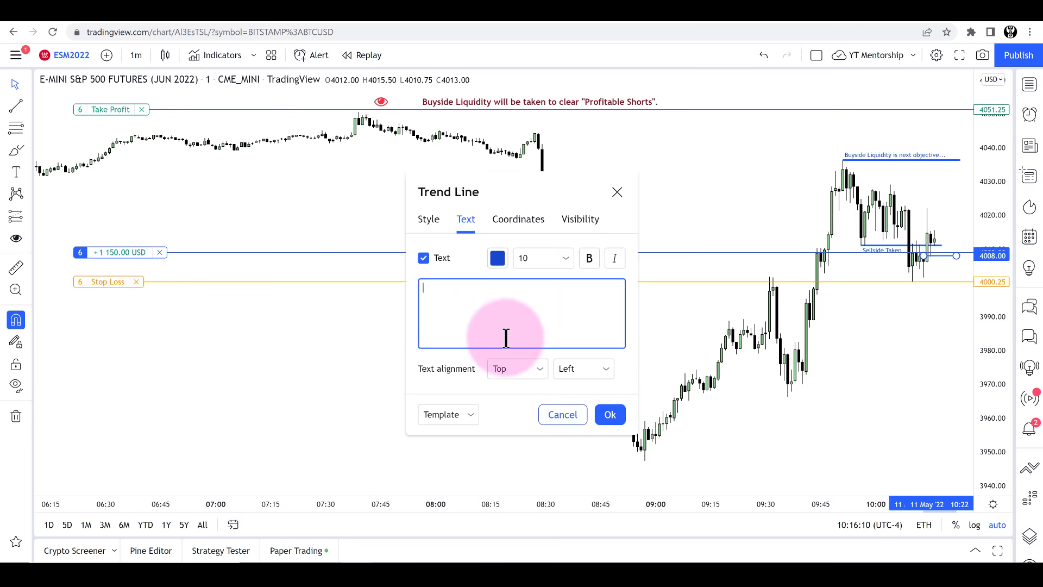
{"action": "type", "text": "+OB"}
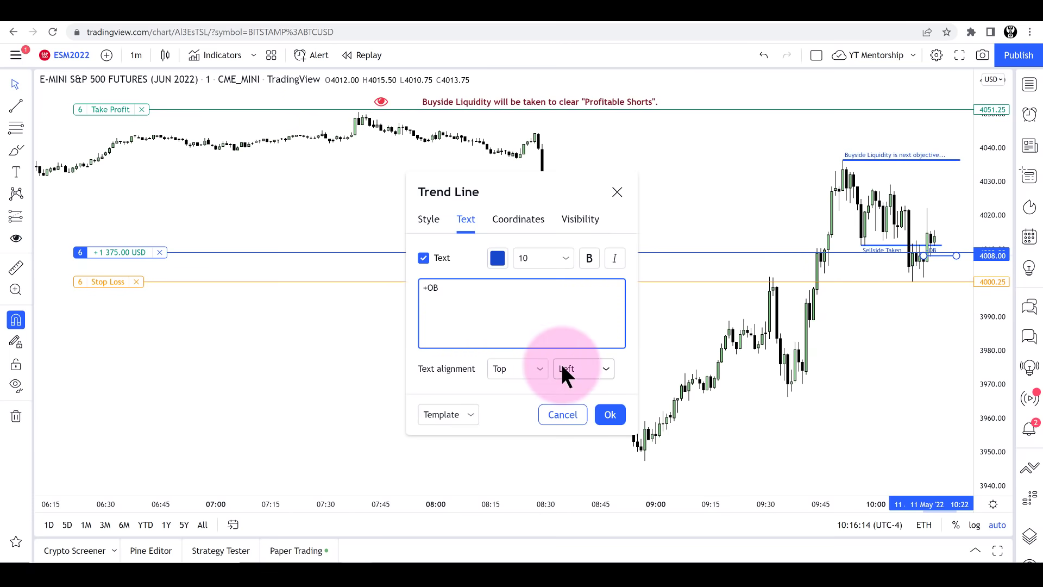
{"action": "left_click", "coordinate": [526, 369]}
{"action": "left_click", "coordinate": [525, 431]}
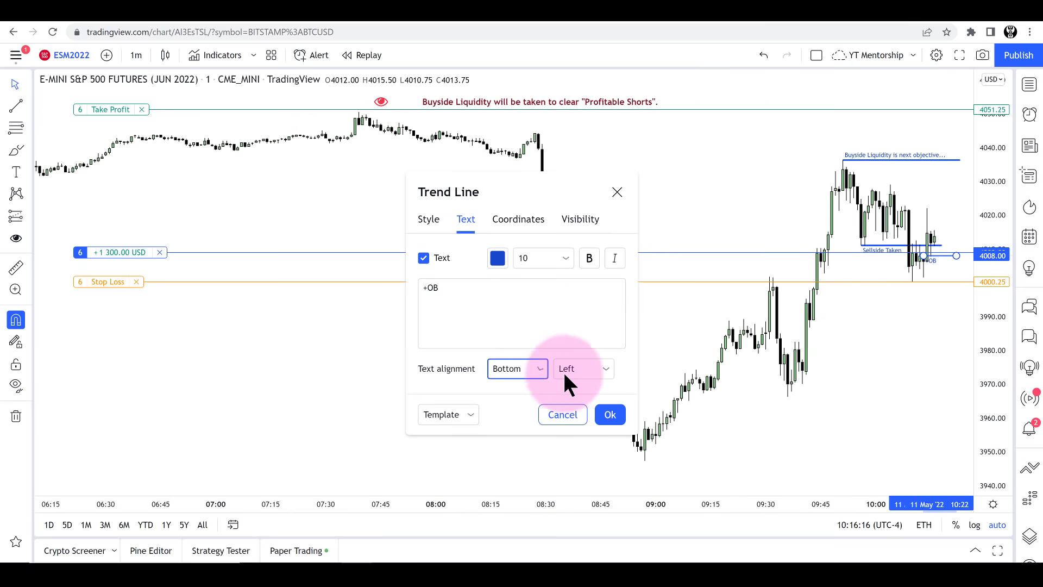
{"action": "left_click", "coordinate": [563, 370]}
{"action": "left_click", "coordinate": [572, 430]}
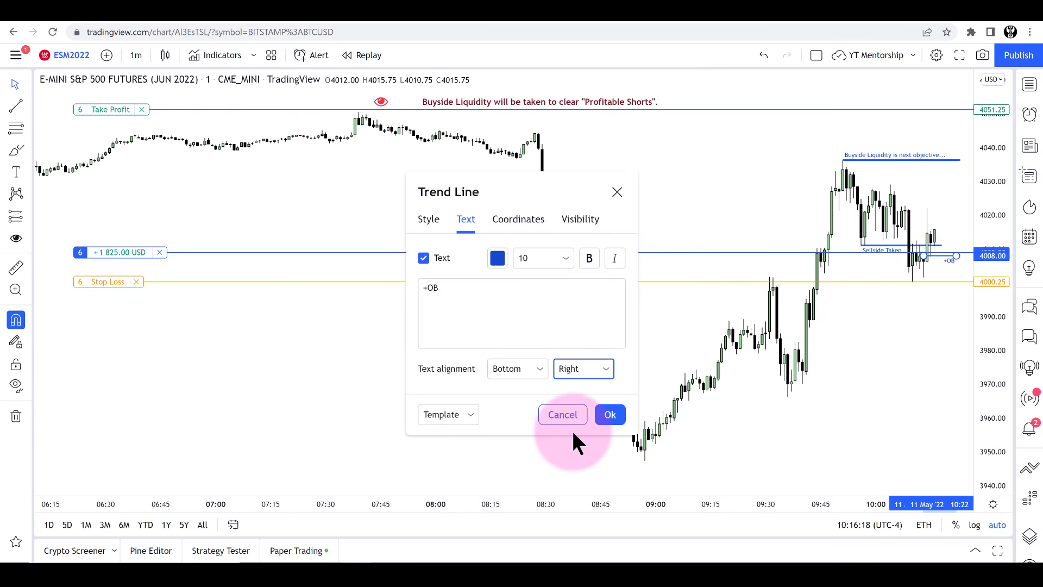
Set the "+OB" label's text colour to dark green and apply the trend line settings
{"action": "left_click", "coordinate": [491, 266]}
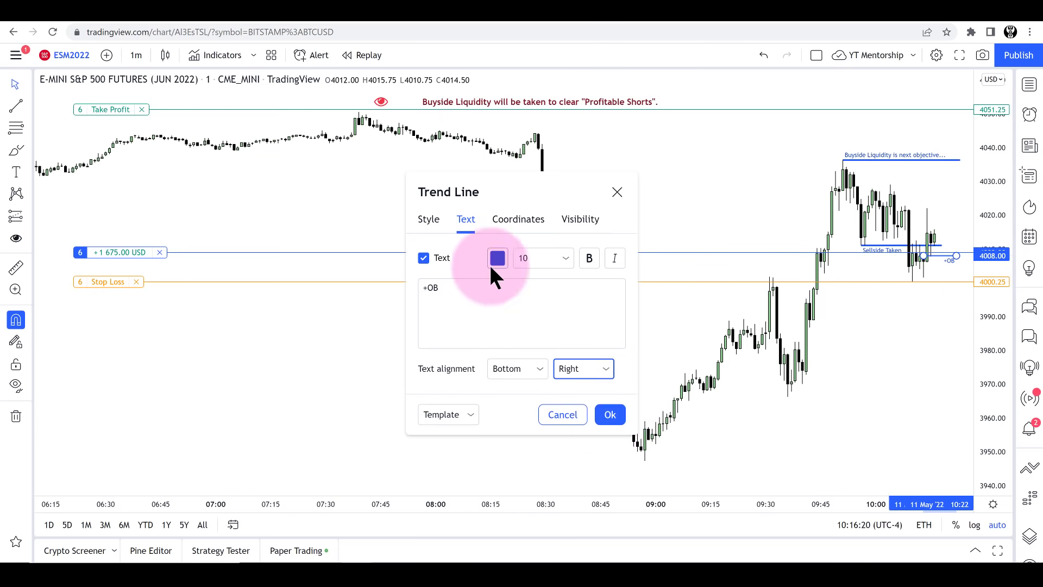
{"action": "left_click", "coordinate": [491, 266]}
{"action": "left_click", "coordinate": [542, 385]}
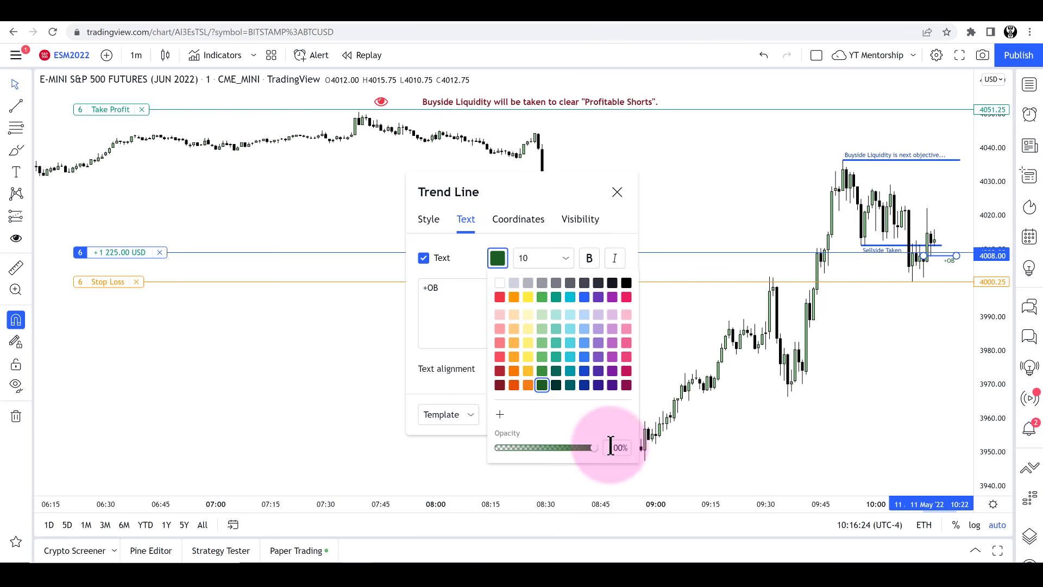
{"action": "left_click", "coordinate": [459, 328]}
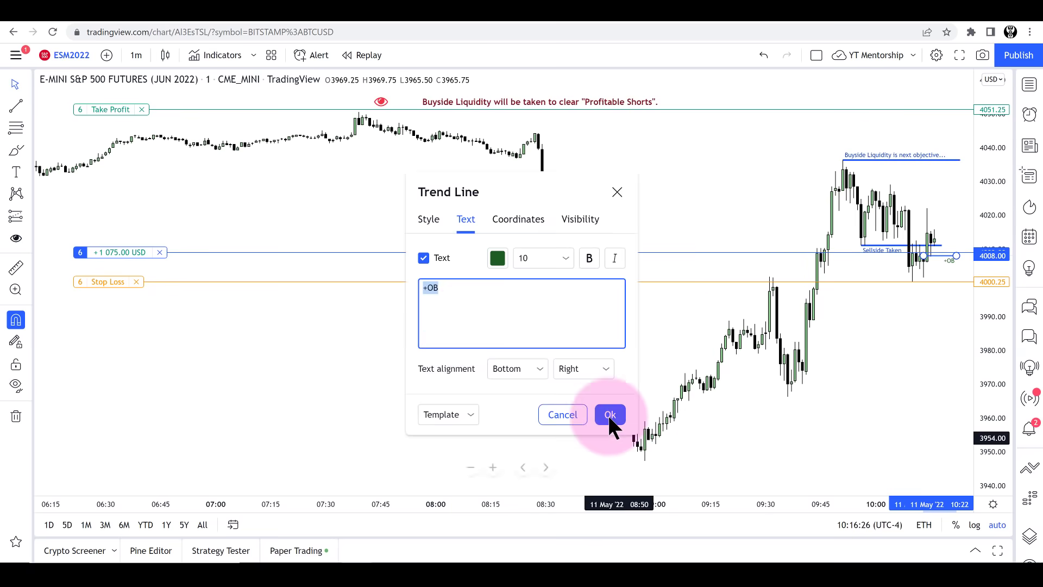
{"action": "left_click", "coordinate": [609, 415]}
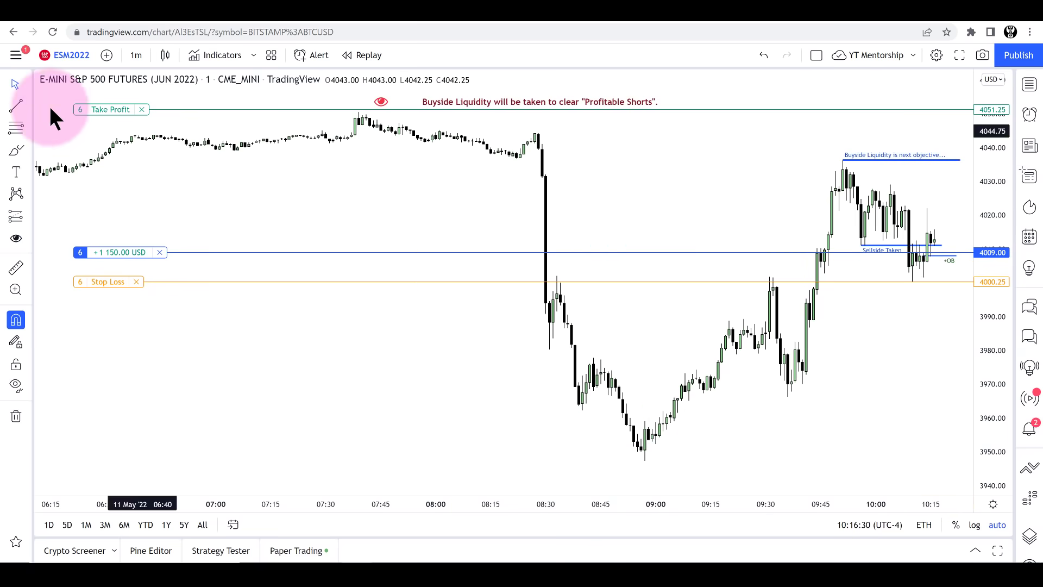
Draw a steep rising trend line from about 4009.75 near the latest candle to 4040.25 at 10:22
{"action": "left_click", "coordinate": [17, 106]}
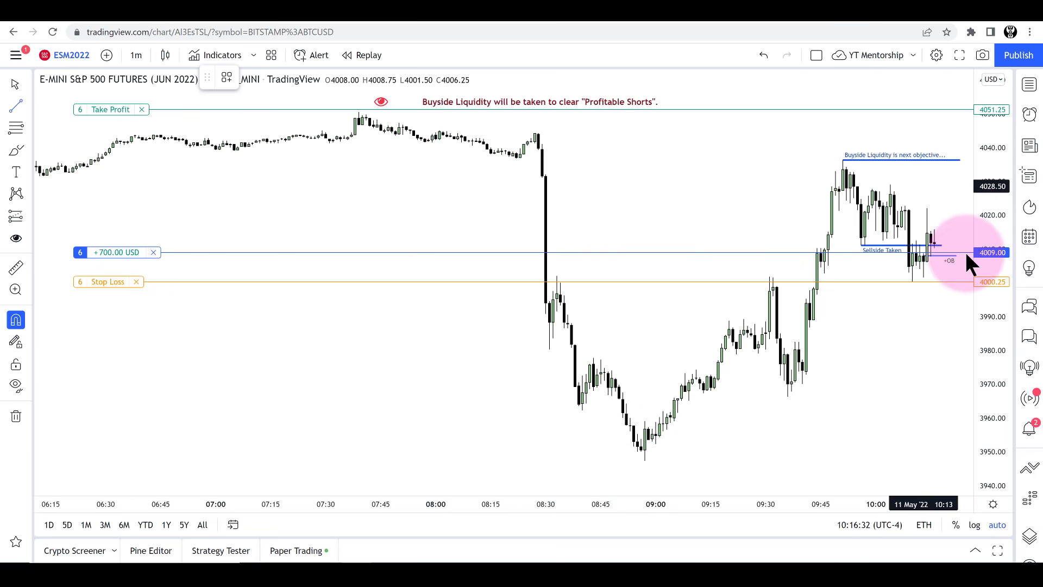
{"action": "left_click_drag", "start_coordinate": [937, 246], "coordinate": [956, 143]}
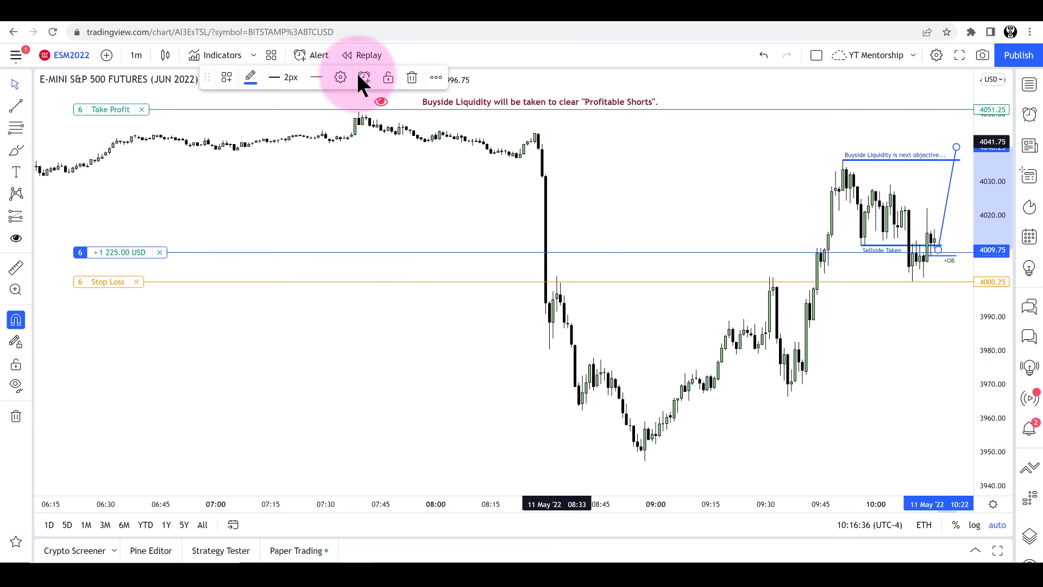
Try orange as the colour of the steep rising trend line and undo the colour change
{"action": "left_click", "coordinate": [253, 79]}
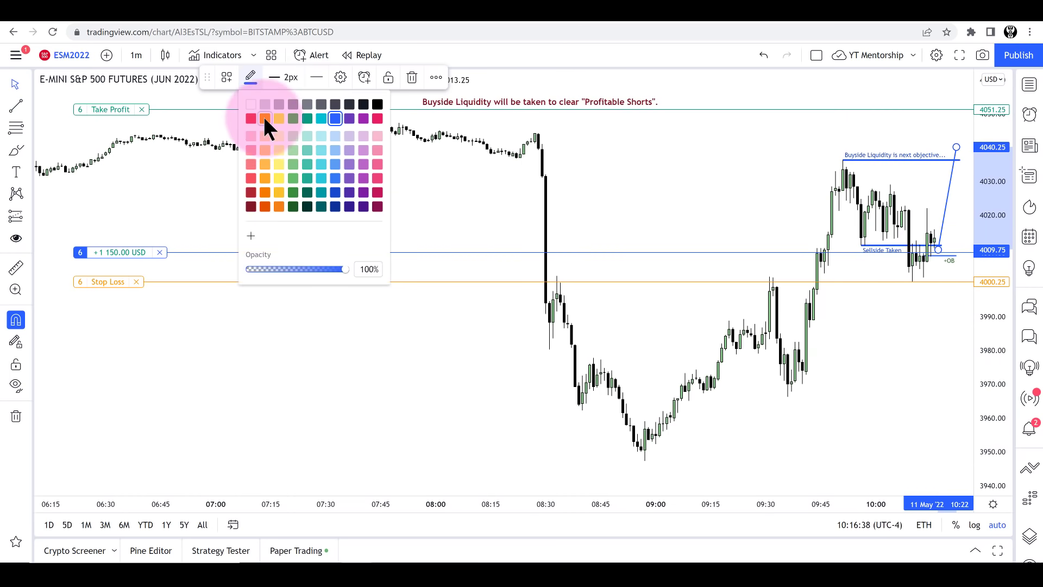
{"action": "left_click", "coordinate": [263, 116]}
{"action": "left_click", "coordinate": [633, 188]}
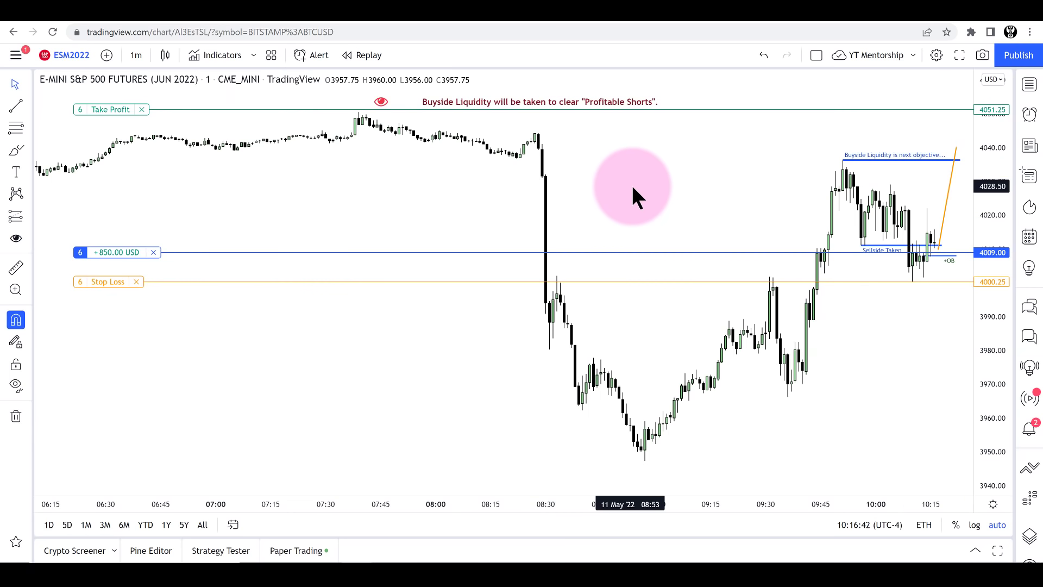
{"action": "key", "text": "ctrl+z"}
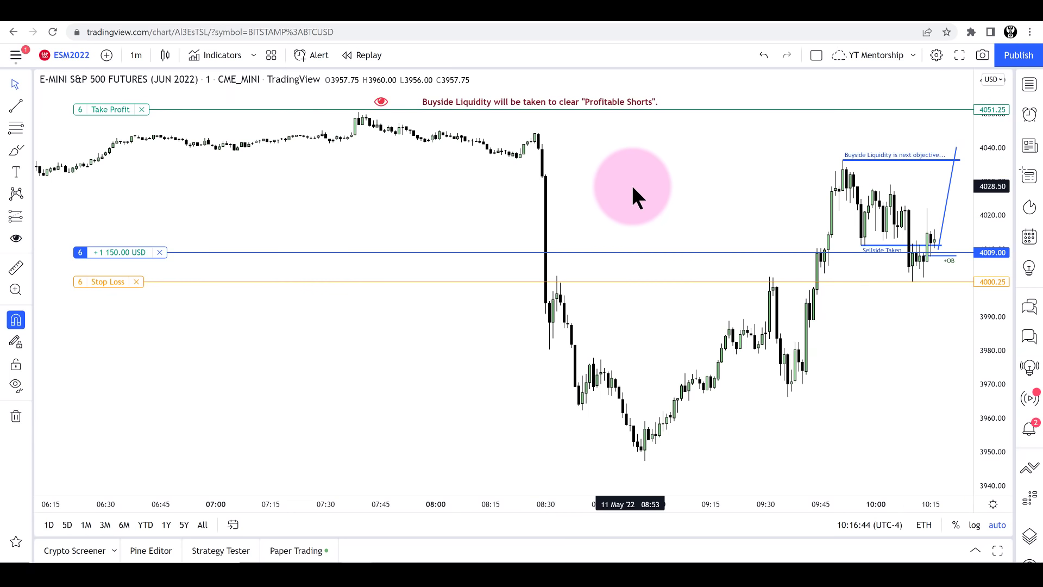
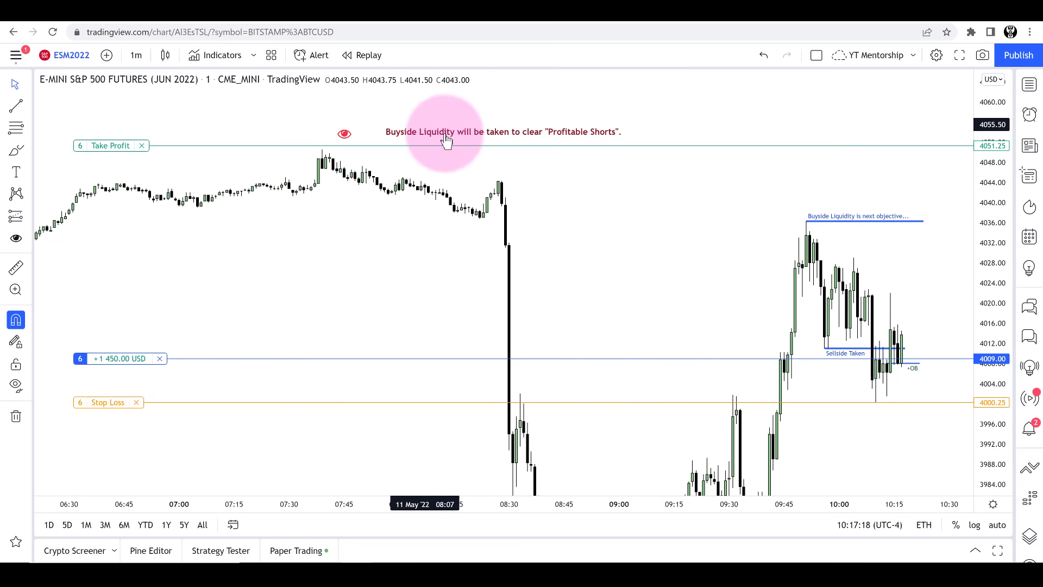
Move the "Buyside Liquidity will be taken to clear" note and the red eye icon into line just above the take-profit level
{"action": "left_click_drag", "start_coordinate": [445, 140], "coordinate": [430, 141]}
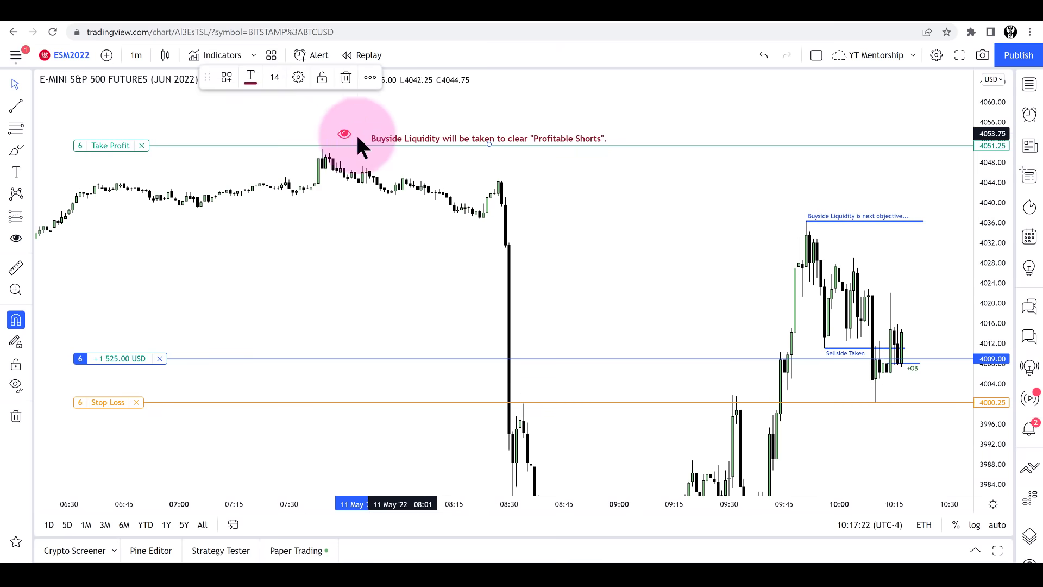
{"action": "left_click_drag", "start_coordinate": [346, 134], "coordinate": [354, 140]}
{"action": "left_click", "coordinate": [453, 106]}
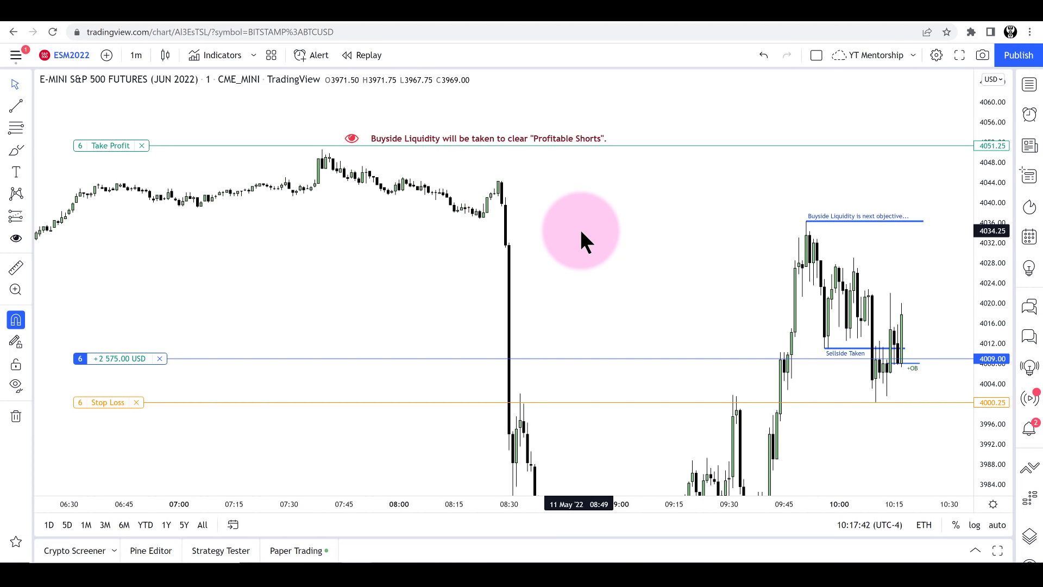
Add a text note "You don't see that every day huh? :)" at 4032.50 near 10:20, non-bold at size 10
{"action": "left_click", "coordinate": [16, 171]}
{"action": "left_click", "coordinate": [915, 243]}
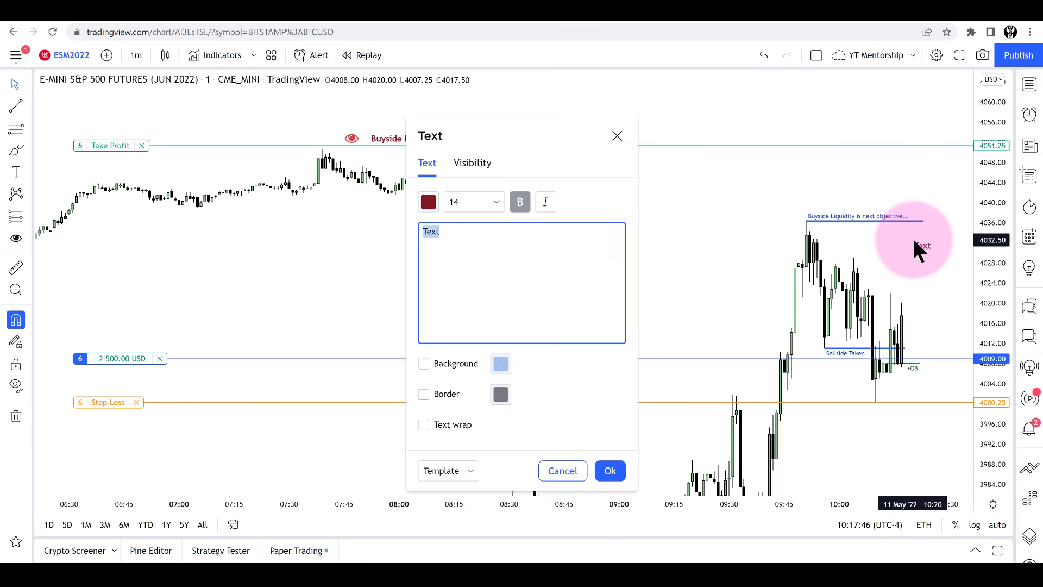
{"action": "type", "text": "You don't see t"}
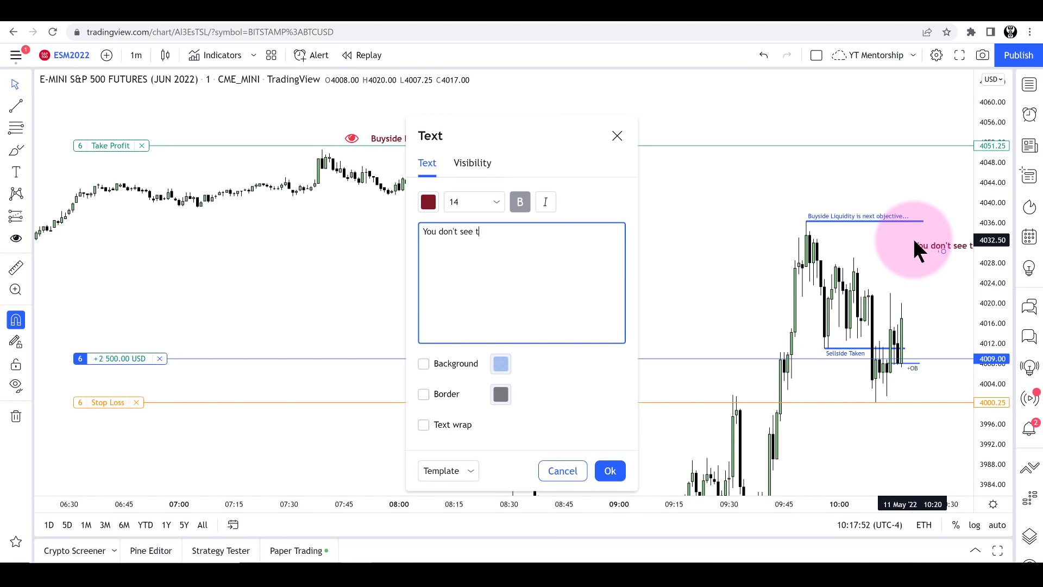
{"action": "type", "text": "hat every day huh? :)"}
{"action": "left_click", "coordinate": [517, 203]}
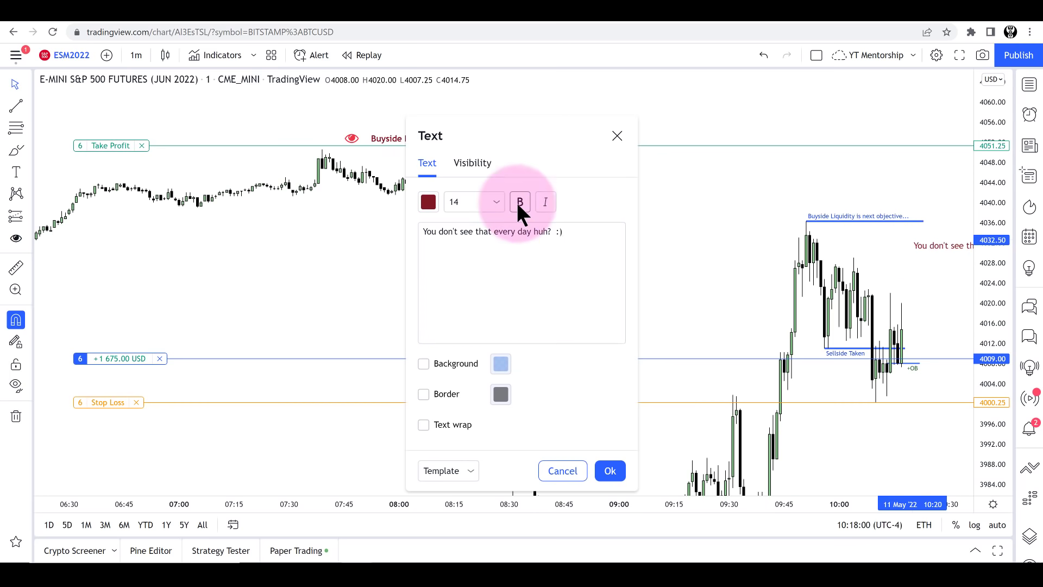
{"action": "left_click", "coordinate": [477, 204]}
{"action": "left_click", "coordinate": [469, 226]}
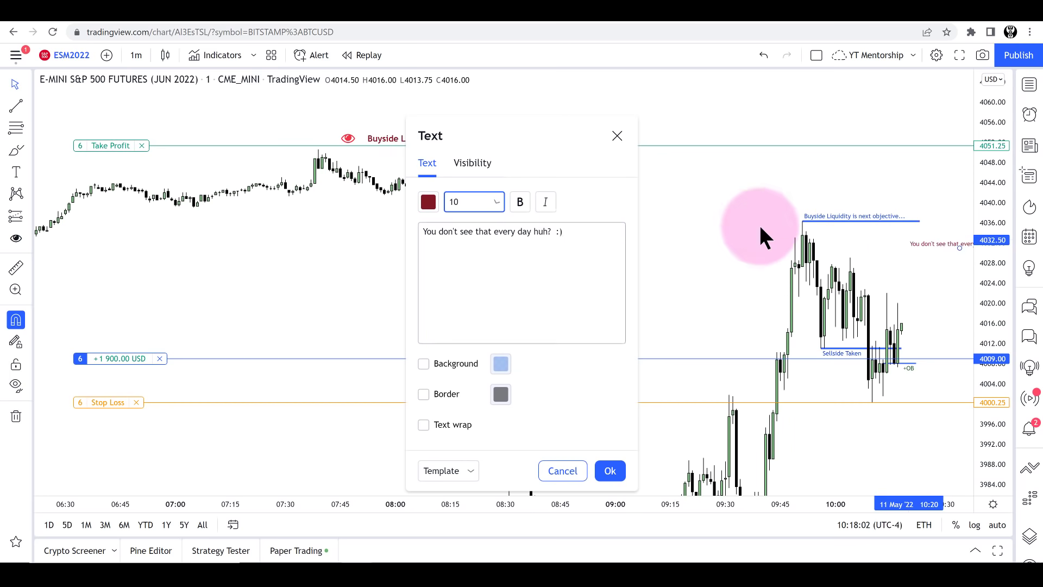
Shift the "You don't see that every day huh? :)" note back over the recent candles and delete it
{"action": "left_click", "coordinate": [893, 248]}
{"action": "left_click_drag", "start_coordinate": [893, 248], "coordinate": [866, 244]}
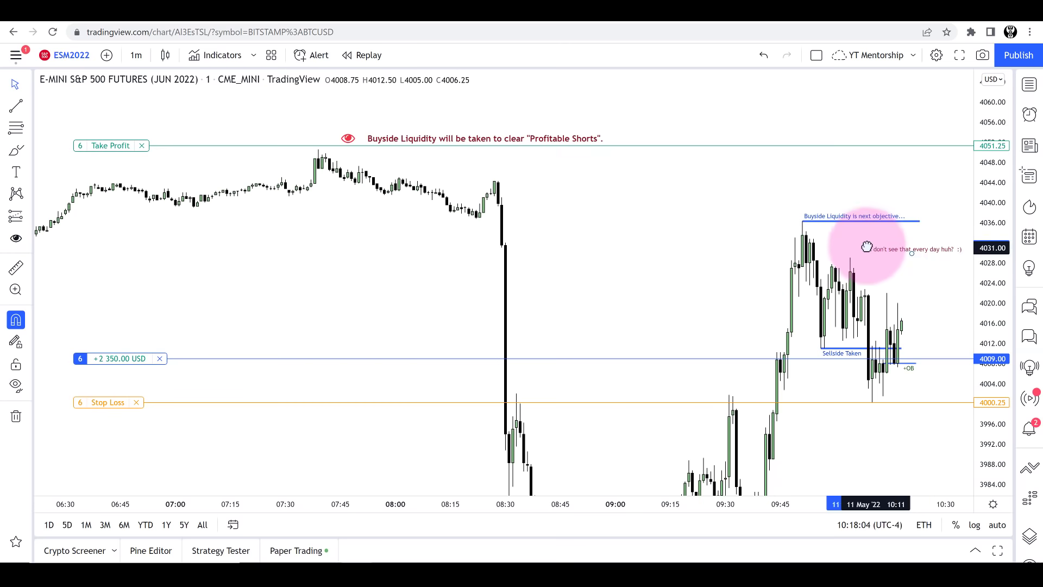
{"action": "left_click", "coordinate": [871, 190]}
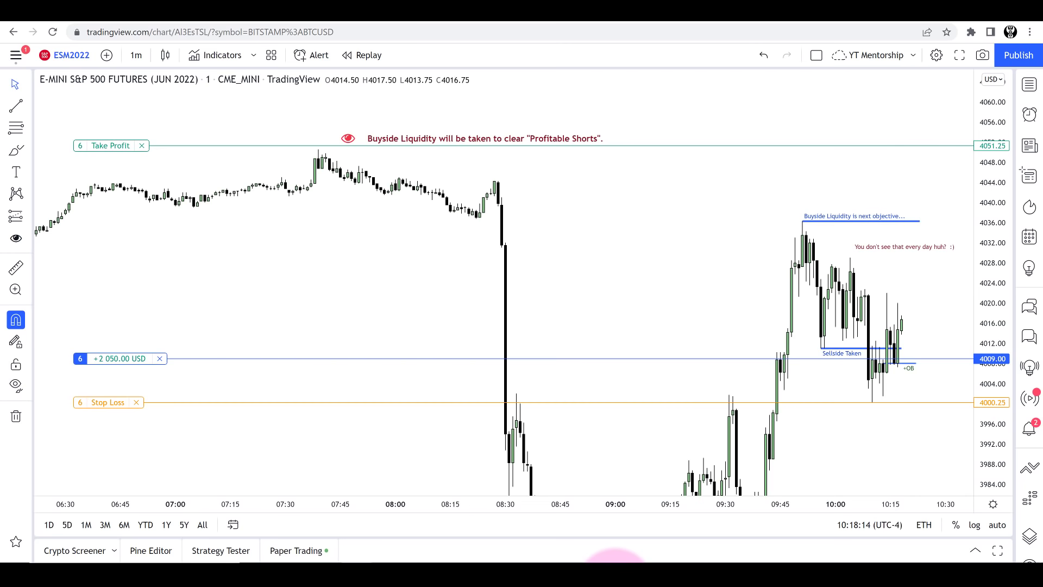
{"action": "left_click", "coordinate": [883, 256]}
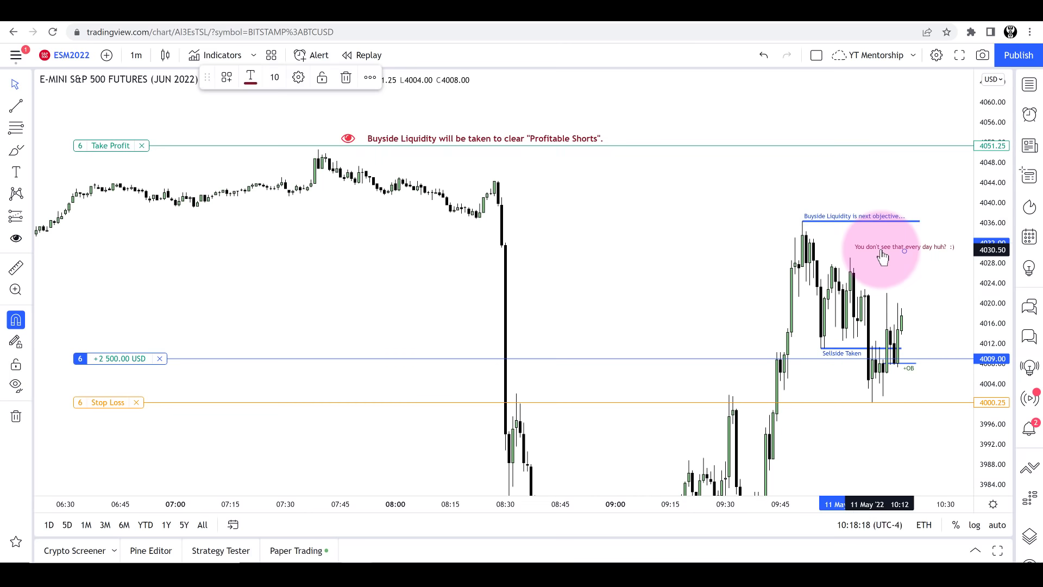
{"action": "key", "text": "Delete"}
Change the label of the 4036.25 trend line to "It is going above here..." and apply it
{"action": "left_click", "coordinate": [820, 221]}
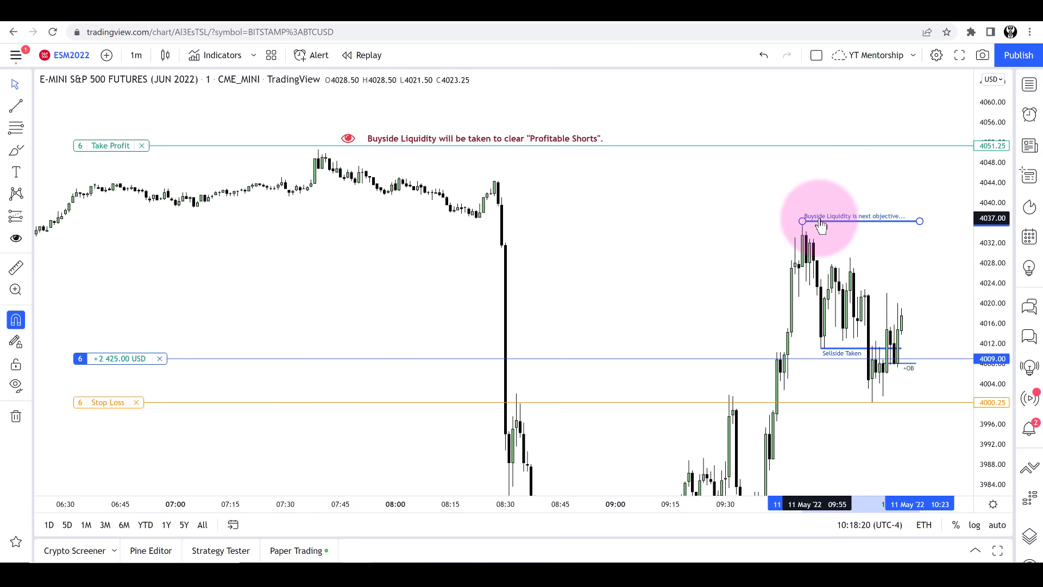
{"action": "left_click", "coordinate": [343, 83]}
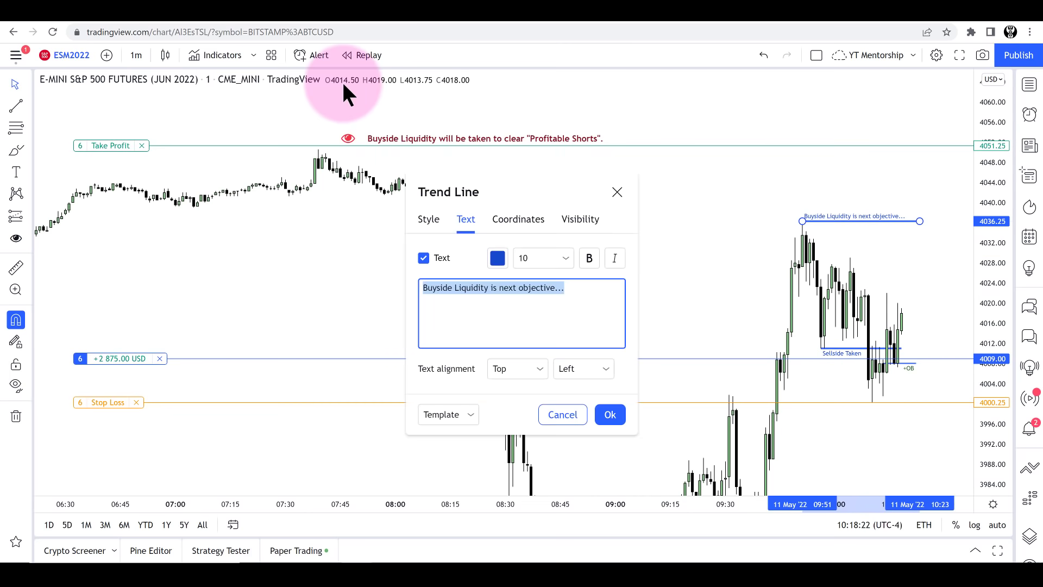
{"action": "type", "text": "It "}
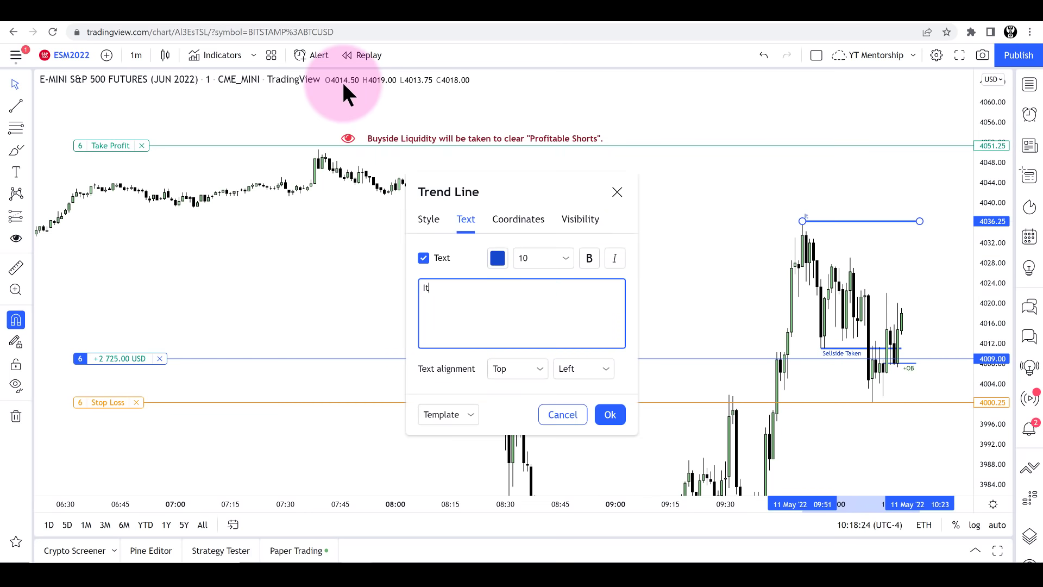
{"action": "type", "text": "is going "}
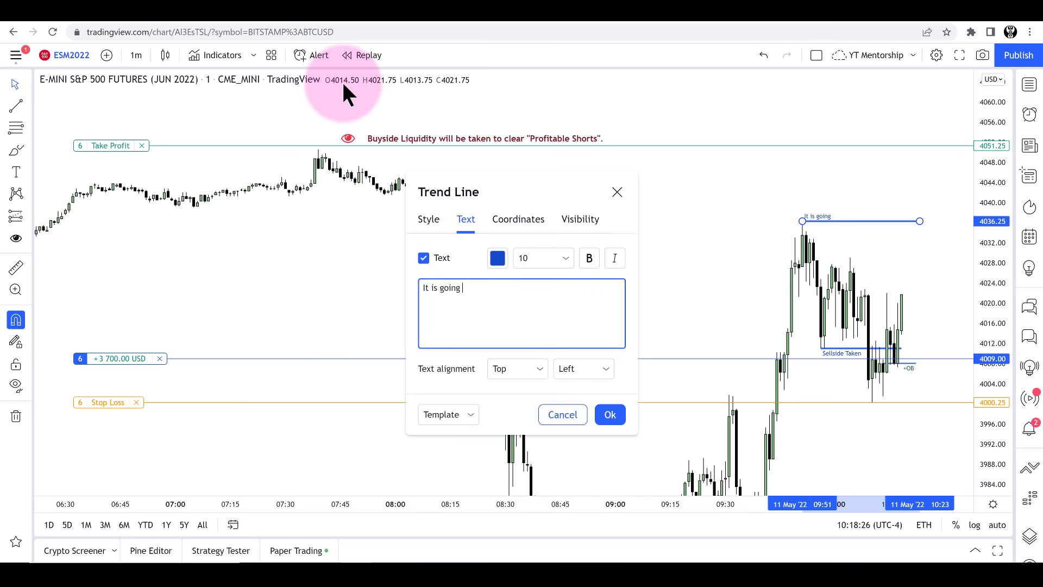
{"action": "type", "text": "above here..."}
{"action": "left_click", "coordinate": [610, 415]}
{"action": "left_click", "coordinate": [680, 248]}
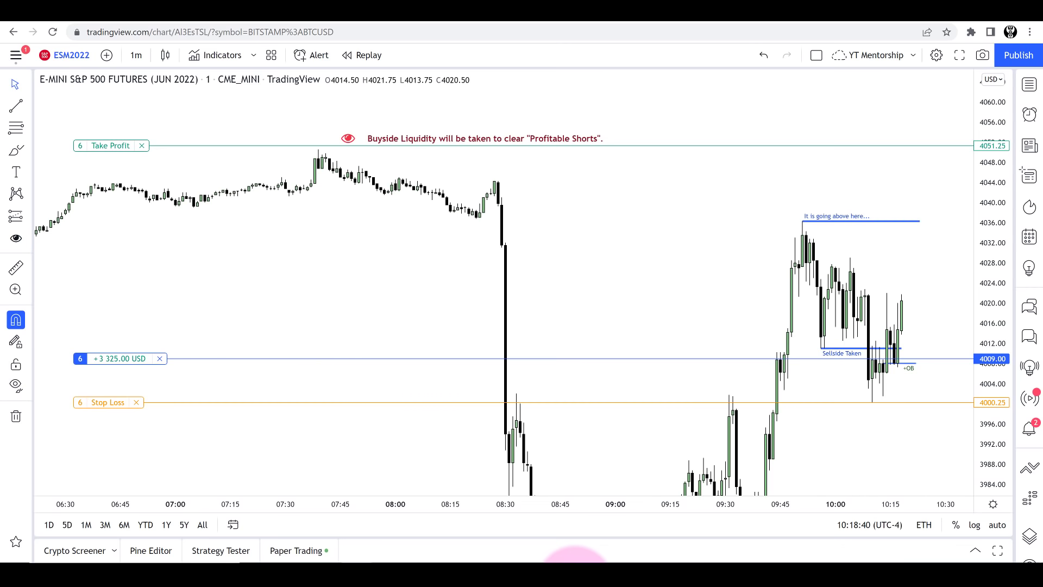
Recolour the "Sellside Taken" trend line at 4011.00 to light grey
{"action": "left_click", "coordinate": [820, 349]}
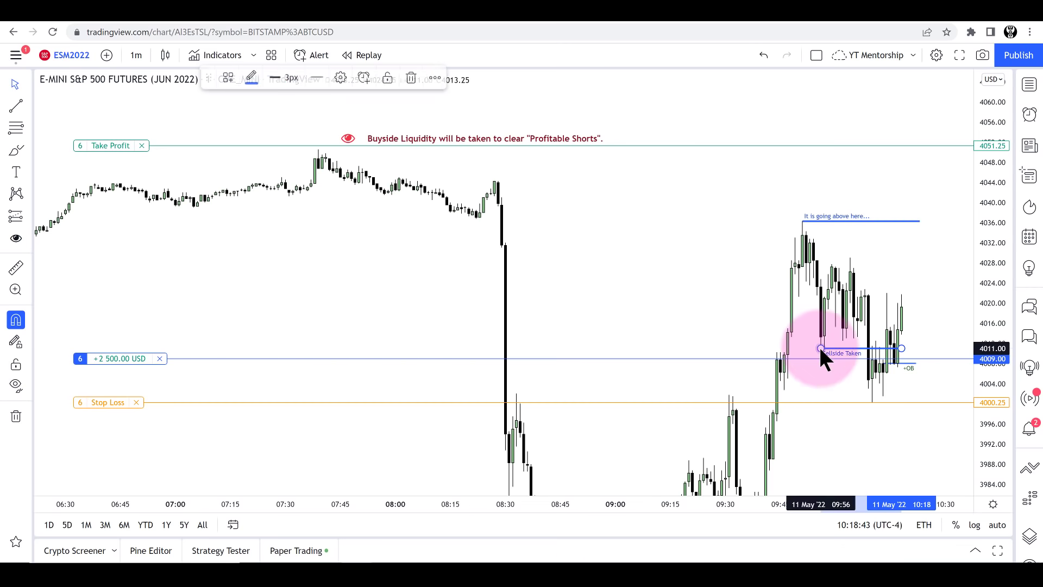
{"action": "left_click", "coordinate": [251, 77]}
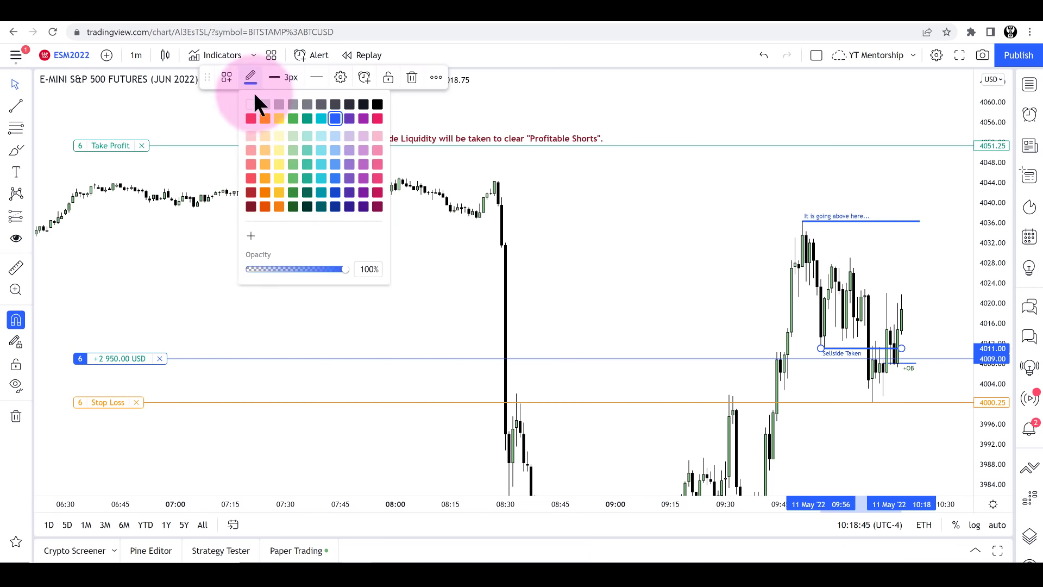
{"action": "left_click", "coordinate": [293, 104]}
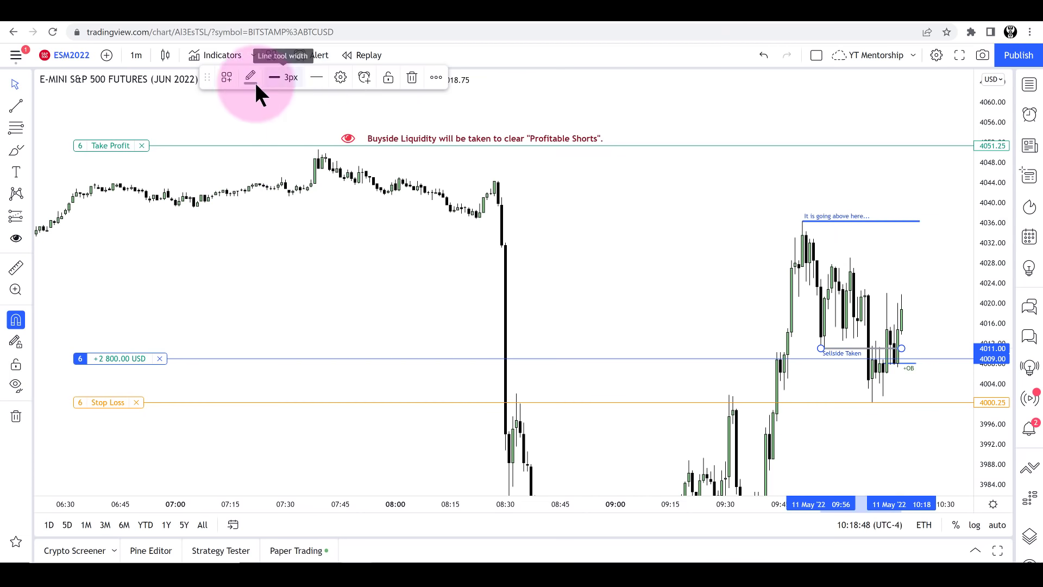
{"action": "left_click", "coordinate": [253, 80]}
{"action": "left_click", "coordinate": [265, 104]}
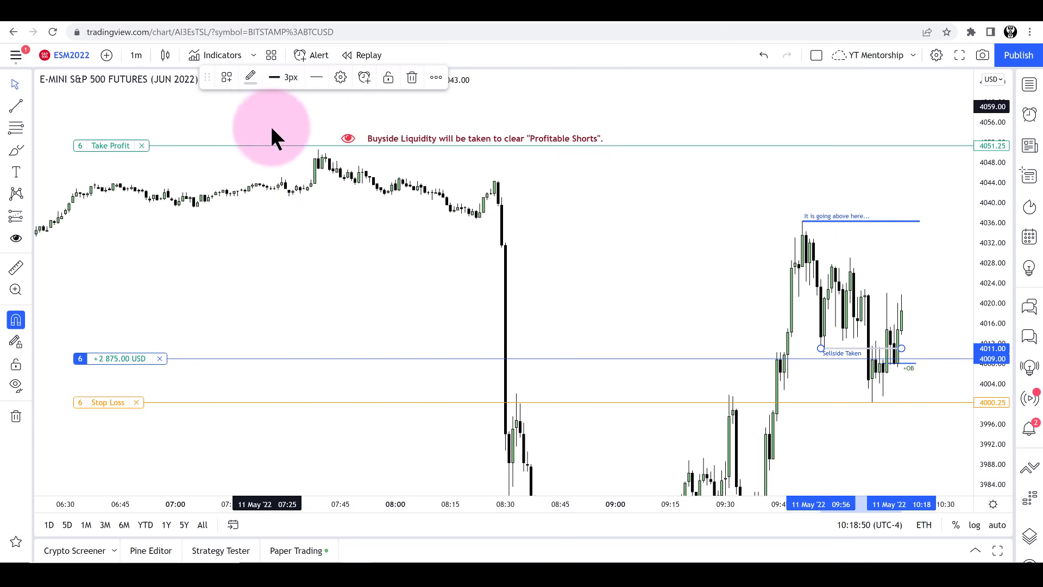
Set the "Sellside Taken" label's text colour to grey and close the trend line settings
{"action": "left_click", "coordinate": [340, 77]}
{"action": "left_click", "coordinate": [496, 260]}
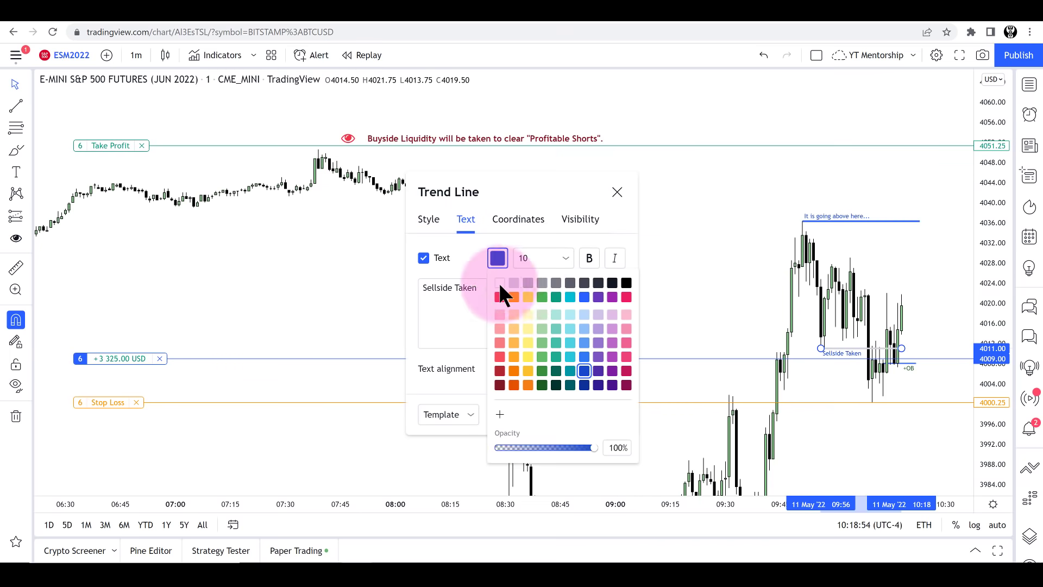
{"action": "left_click", "coordinate": [527, 283]}
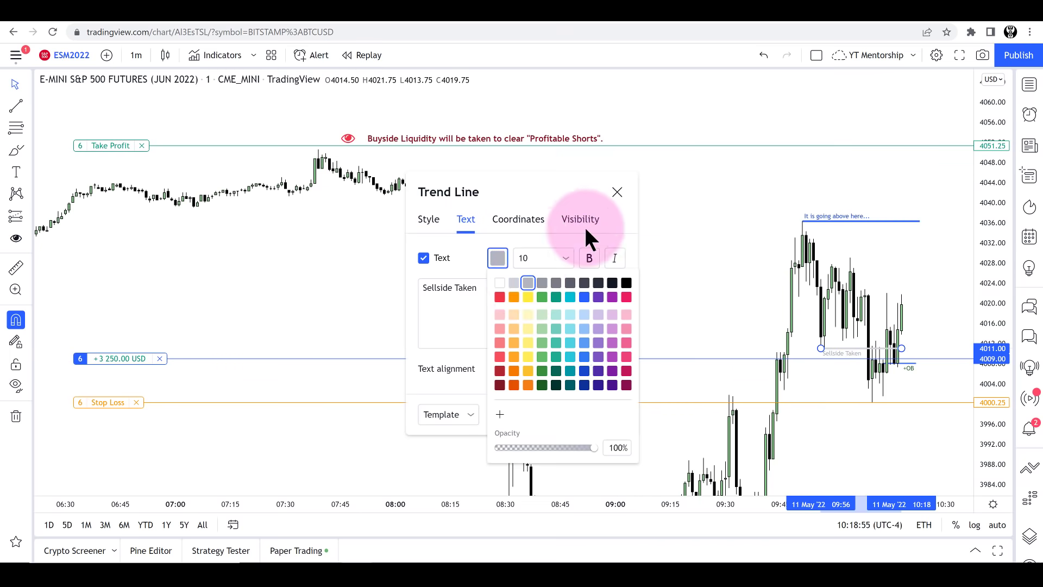
{"action": "left_click", "coordinate": [617, 193]}
{"action": "left_click", "coordinate": [617, 192]}
{"action": "left_click", "coordinate": [675, 276]}
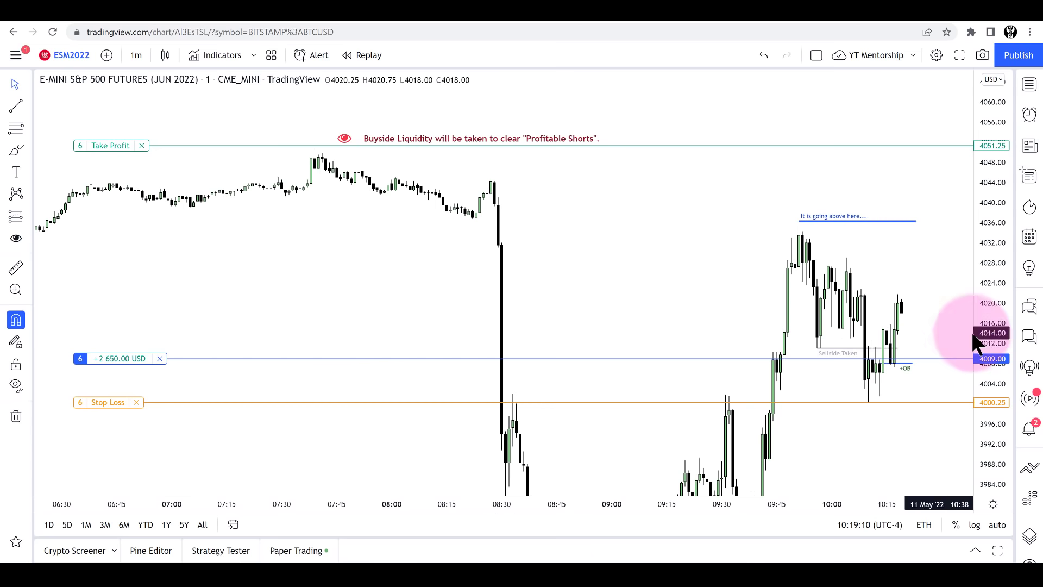
Clone the "+OB" trend line from 4008.00 and place the copy at 4014.50, extending from about 10:15 to 10:27
{"action": "left_click", "coordinate": [912, 362]}
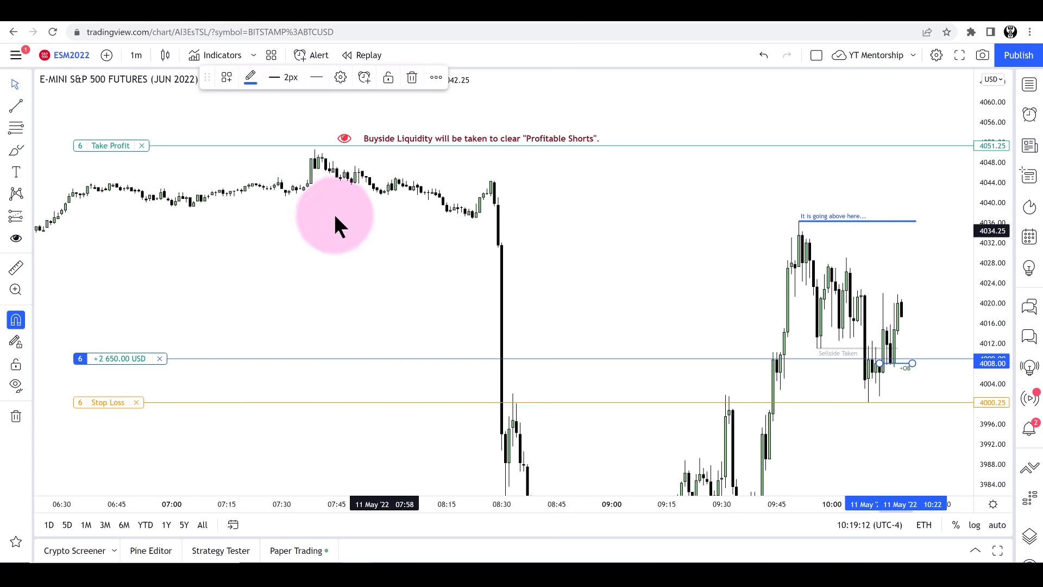
{"action": "left_click", "coordinate": [436, 75]}
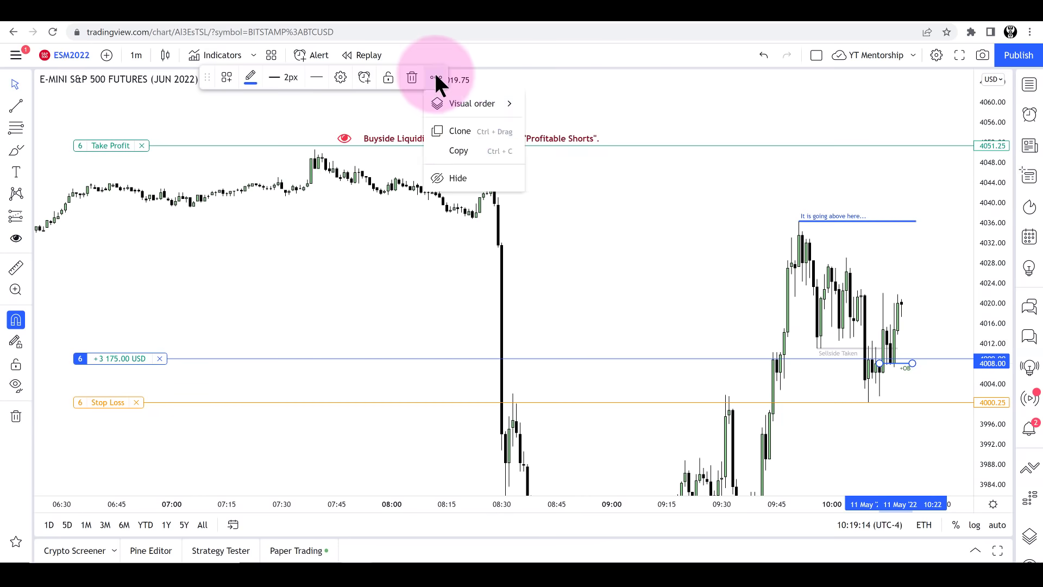
{"action": "left_click", "coordinate": [459, 130]}
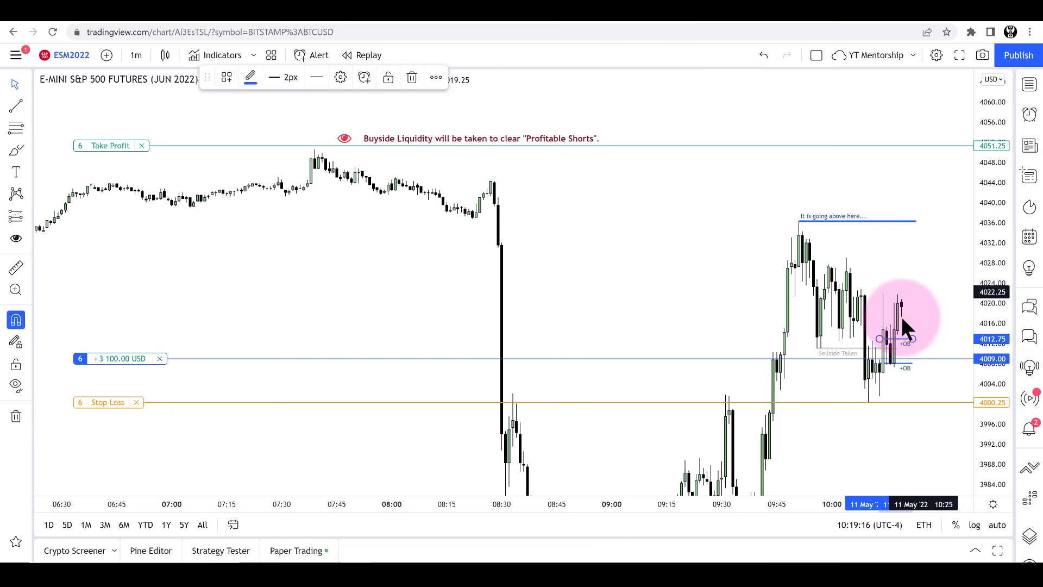
{"action": "left_click_drag", "start_coordinate": [880, 340], "coordinate": [930, 330]}
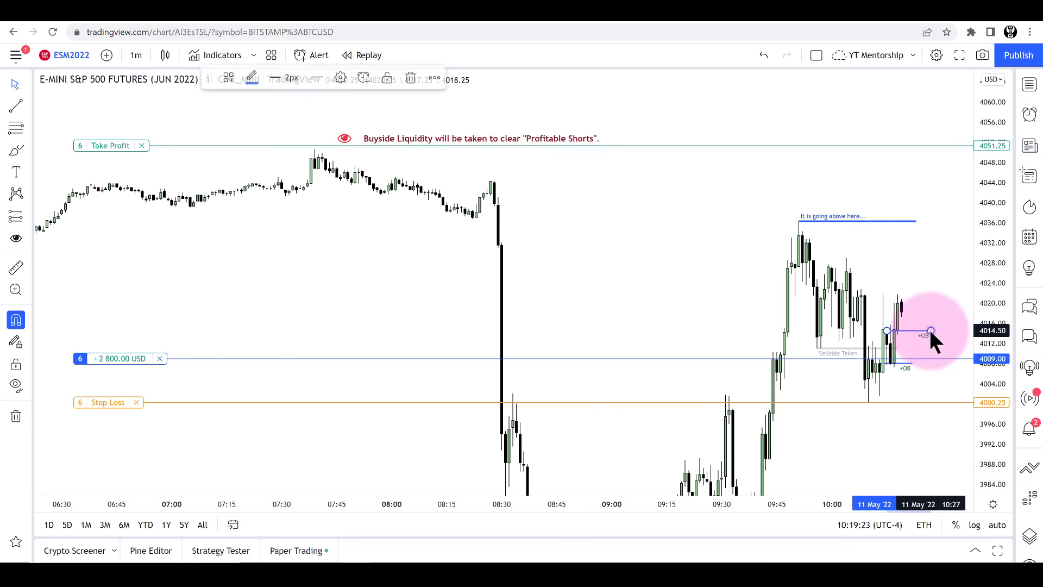
{"action": "left_click", "coordinate": [929, 284]}
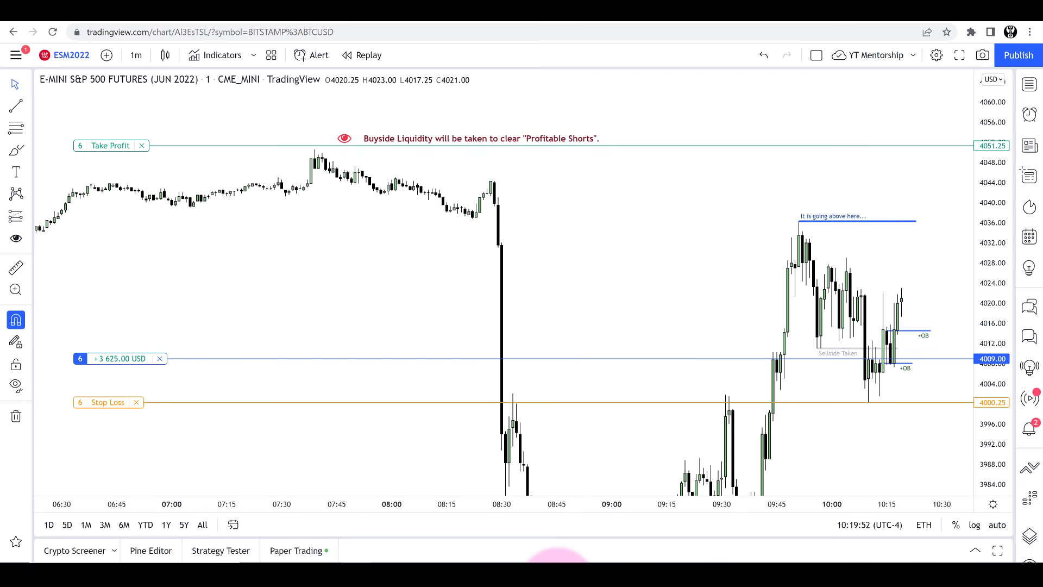
Change the label of the 4036.25 trend line to "Trust me... it will hit +OB then up here..." and apply it
{"action": "left_click_drag", "start_coordinate": [520, 507], "coordinate": [390, 525]}
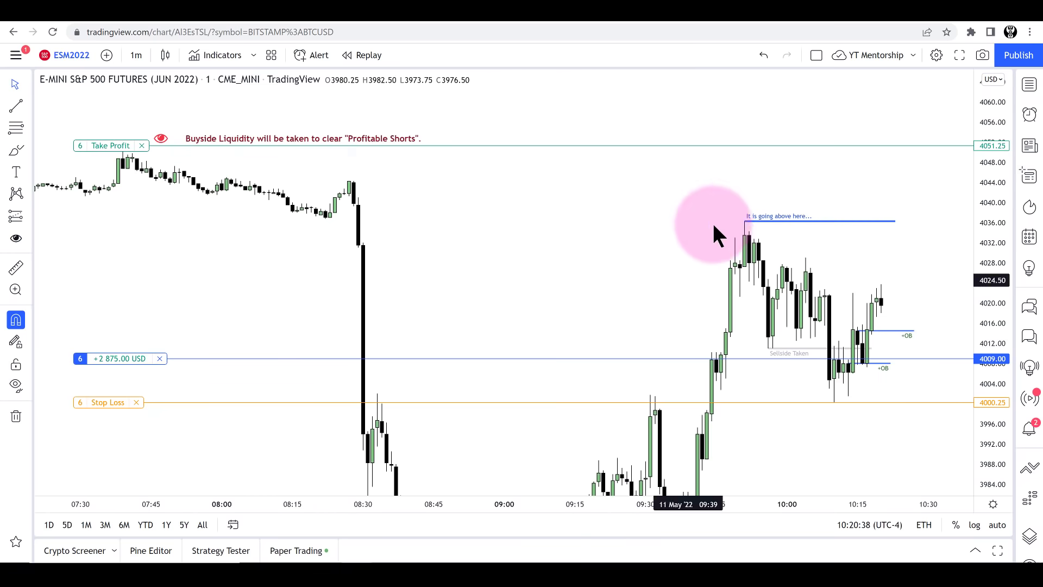
{"action": "left_click", "coordinate": [750, 228]}
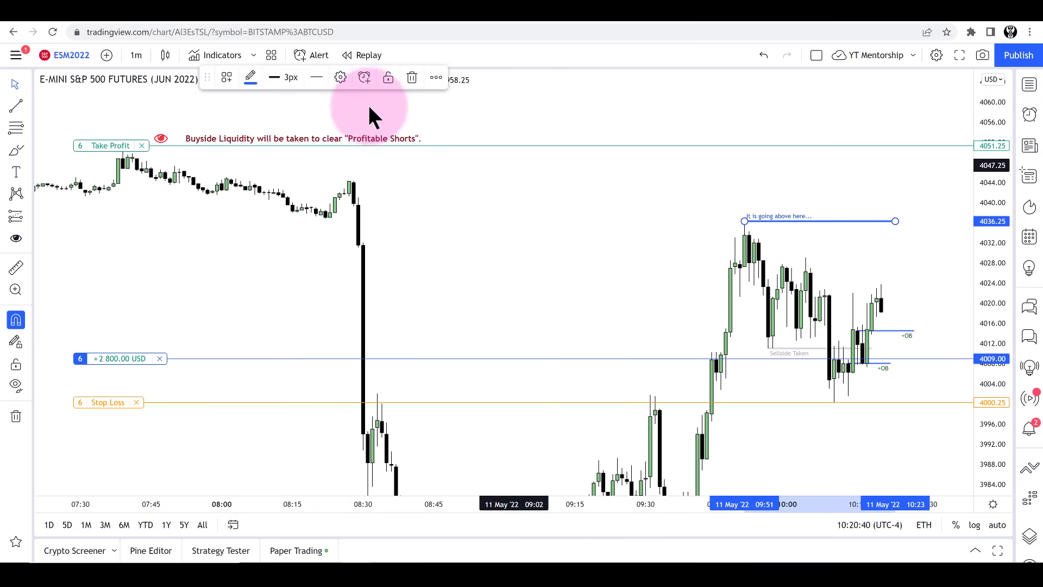
{"action": "left_click", "coordinate": [333, 80]}
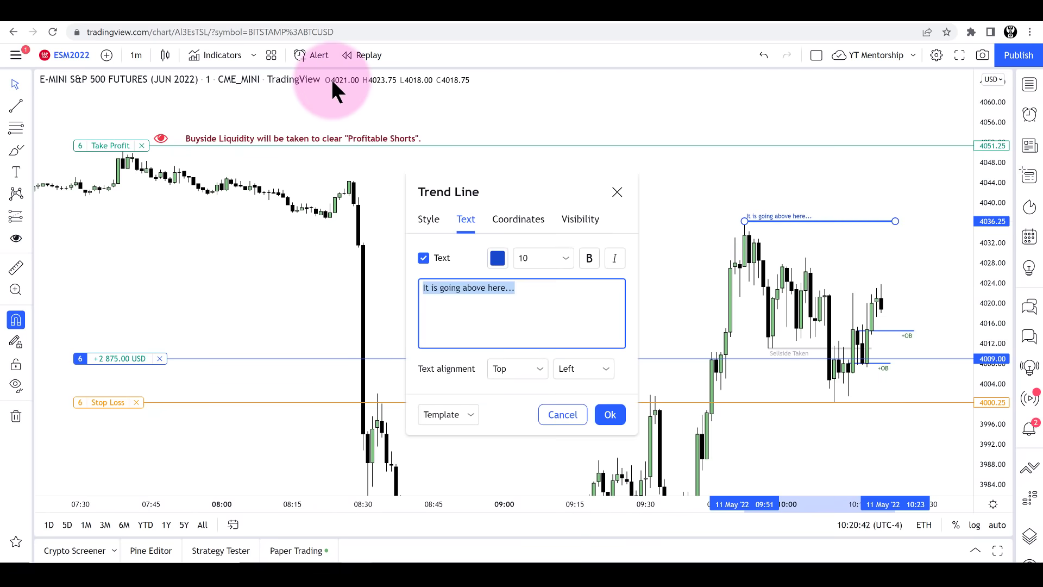
{"action": "type", "text": "Trus"}
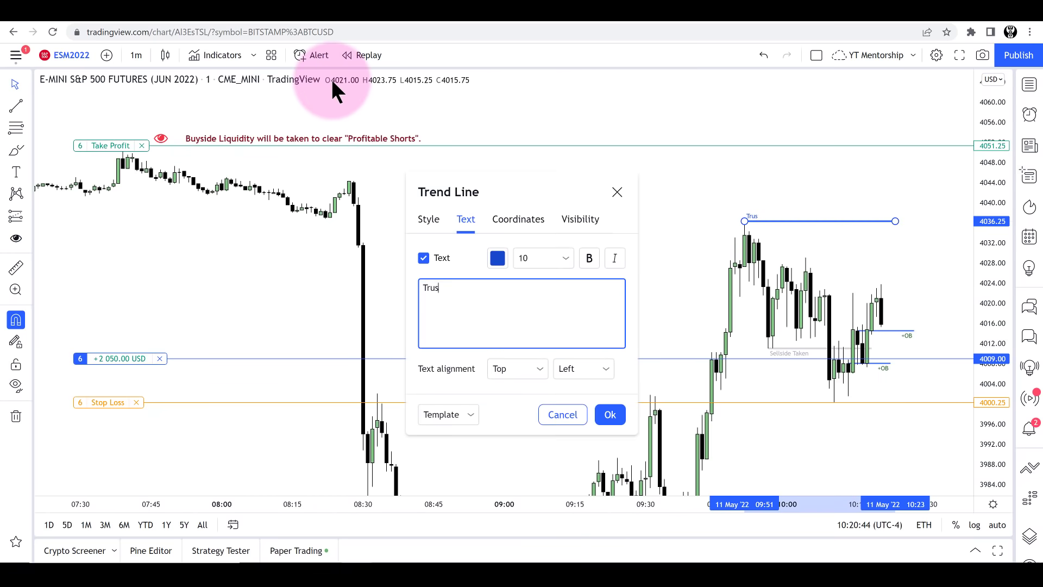
{"action": "type", "text": "t me... it will hit"}
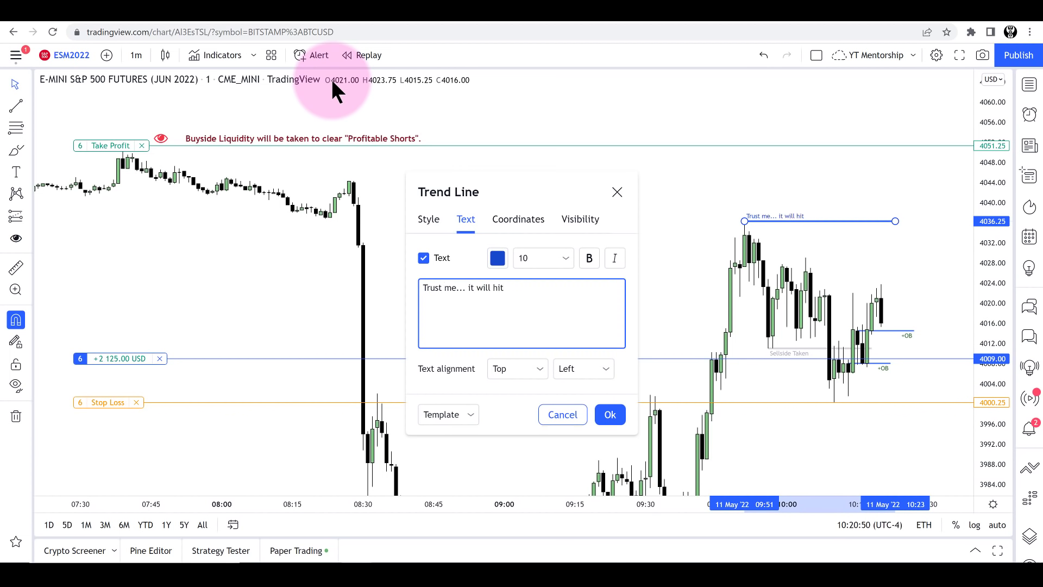
{"action": "type", "text": " +OB then up here..."}
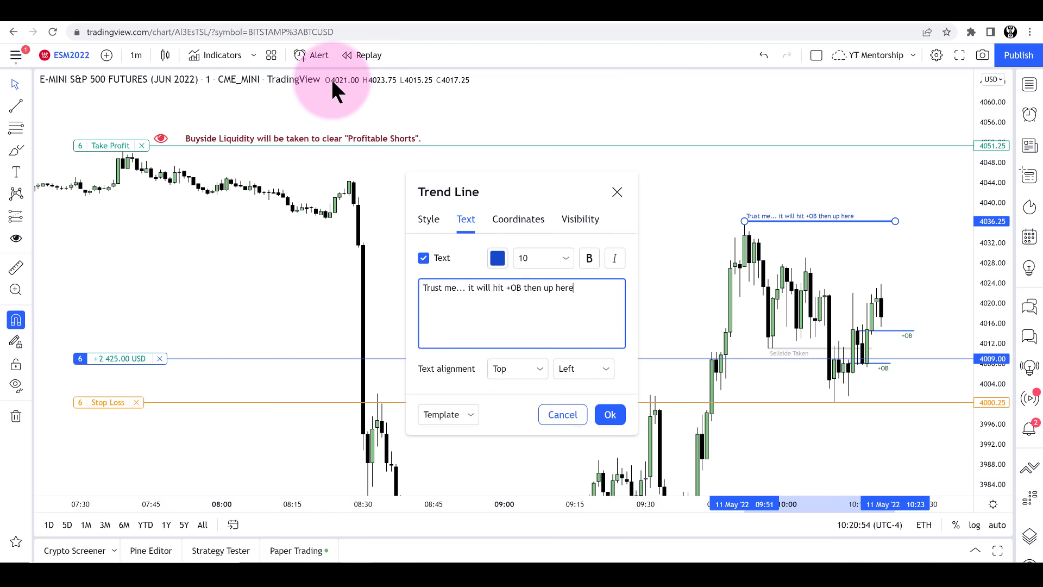
{"action": "left_click", "coordinate": [609, 414]}
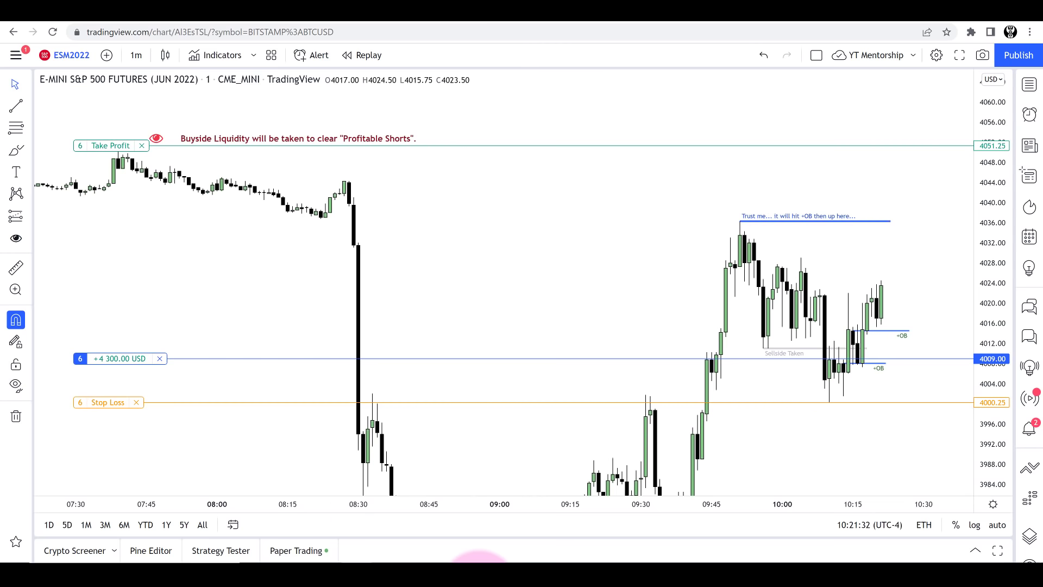
Place a target icon at about 4038.25, near the 10:18 end of the 4036.25 trend line
{"action": "left_click", "coordinate": [27, 237]}
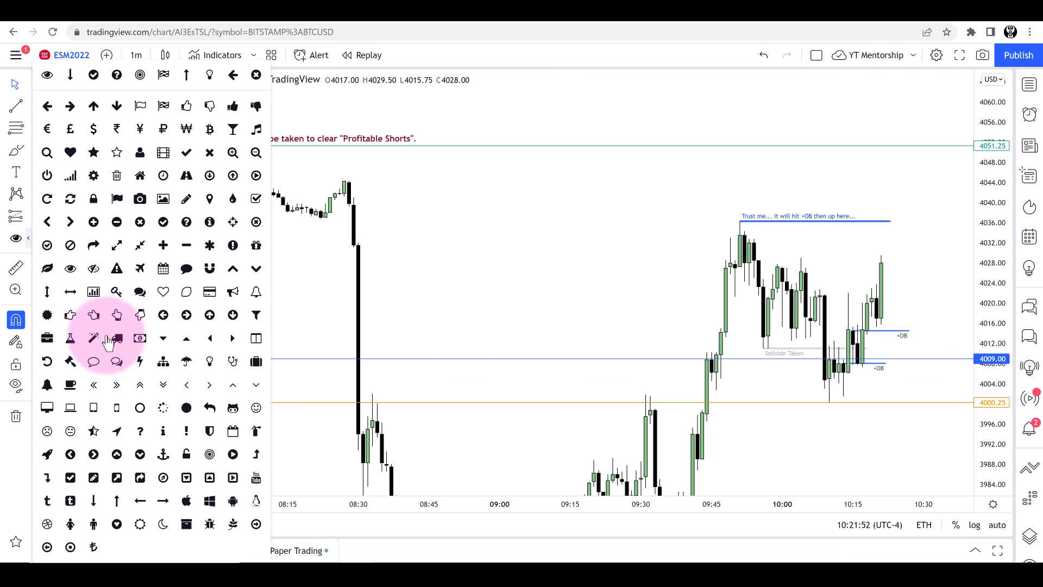
{"action": "left_click", "coordinate": [139, 76]}
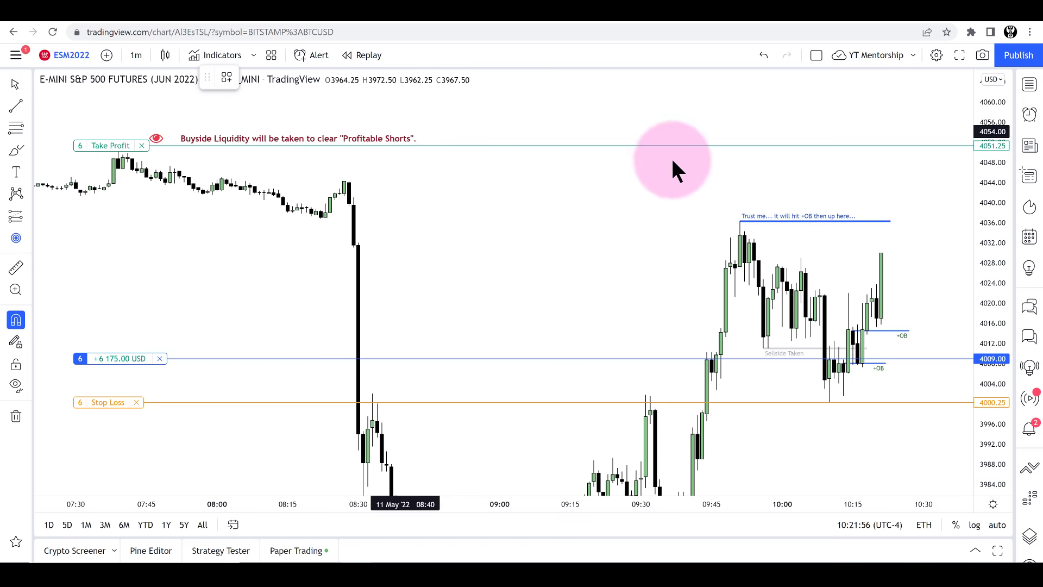
{"action": "left_click", "coordinate": [863, 212]}
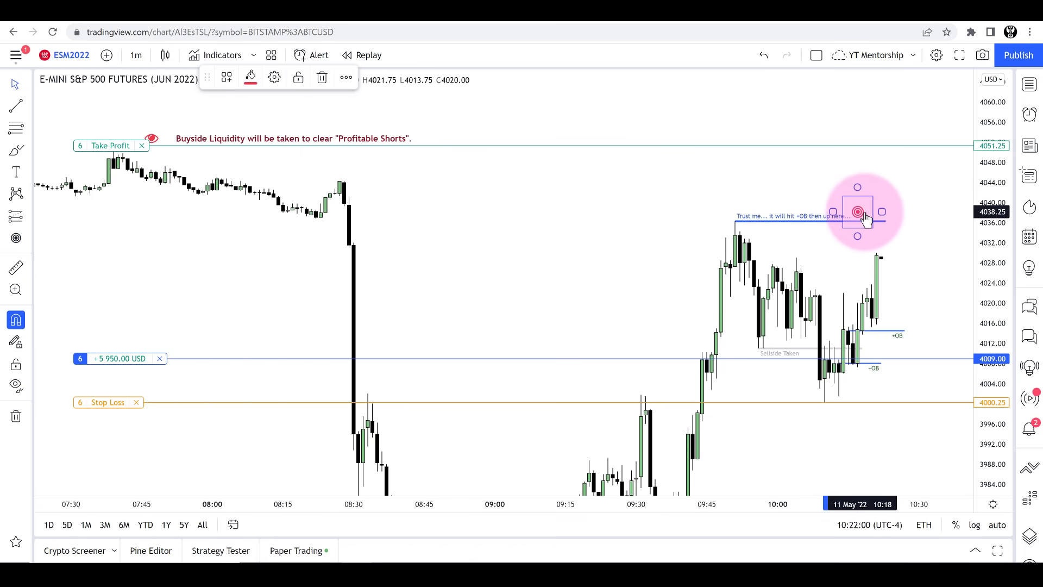
{"action": "left_click", "coordinate": [743, 186]}
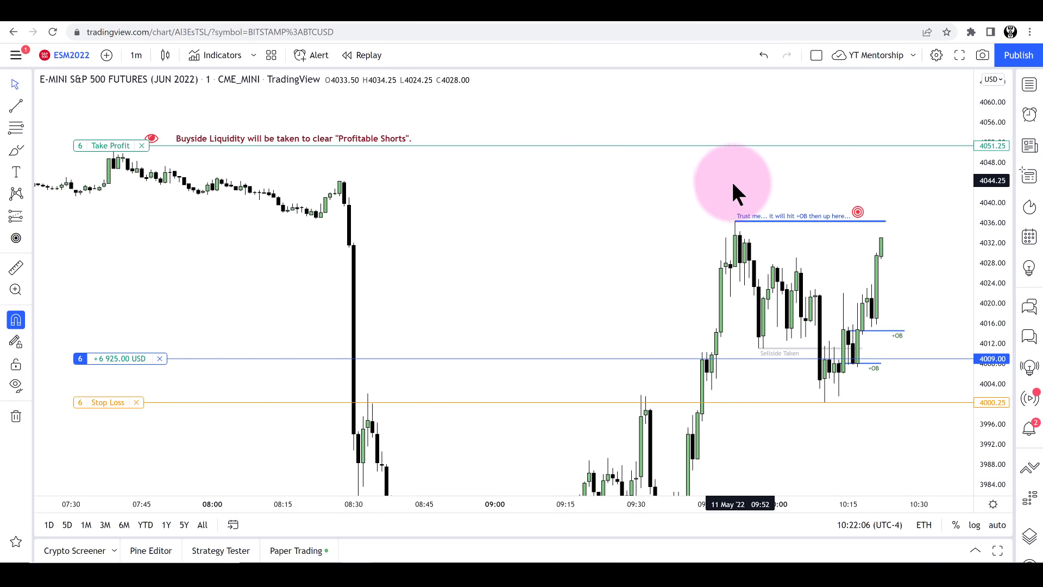
Raise the long position's stop loss to 4010.00 and further to 4011.75, applying each modification
{"action": "left_click", "coordinate": [91, 405]}
{"action": "left_click_drag", "start_coordinate": [91, 405], "coordinate": [109, 359]}
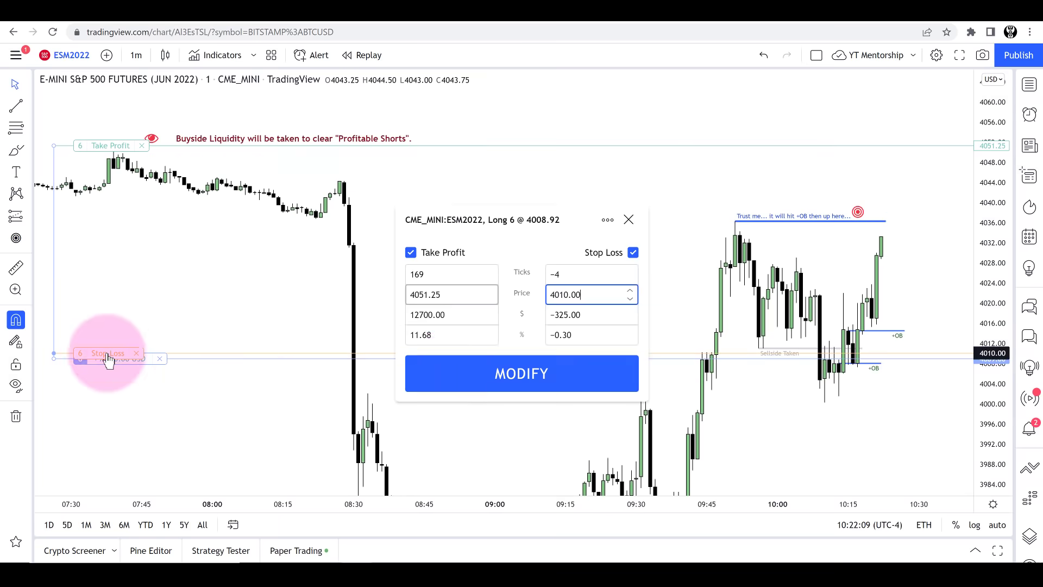
{"action": "left_click", "coordinate": [426, 360]}
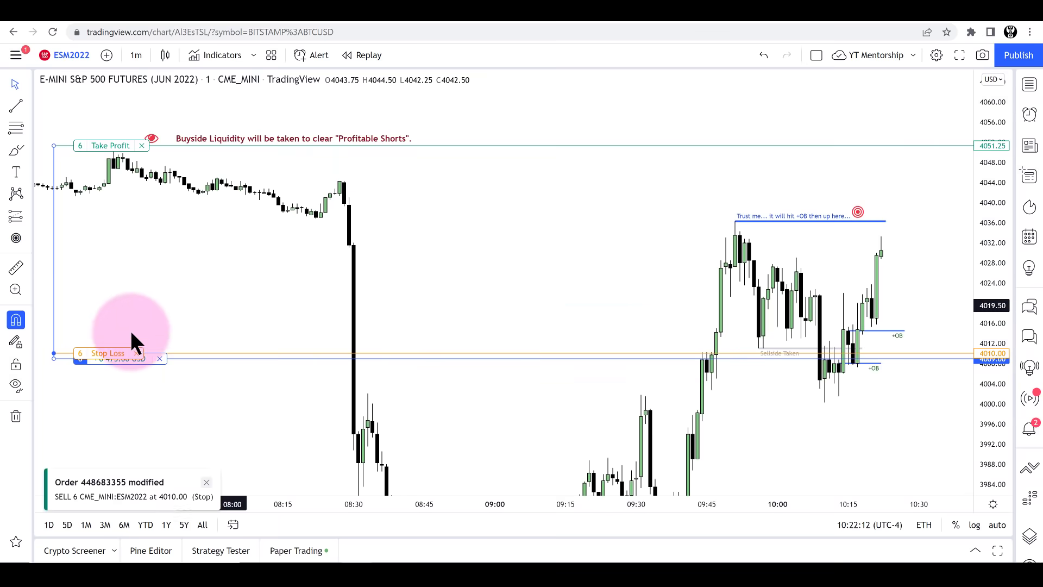
{"action": "left_click_drag", "start_coordinate": [100, 356], "coordinate": [100, 345]}
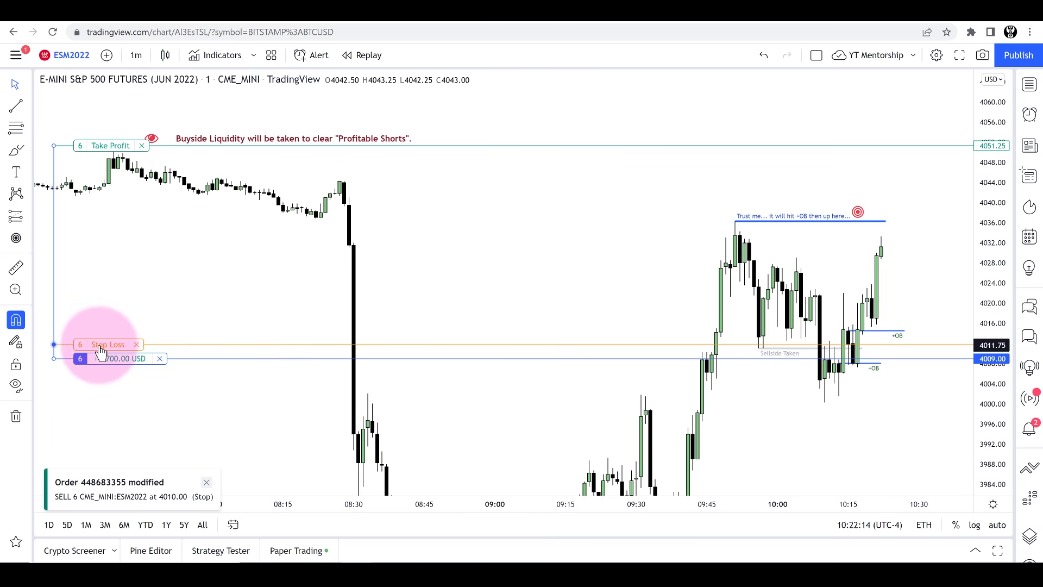
{"action": "left_click", "coordinate": [529, 372]}
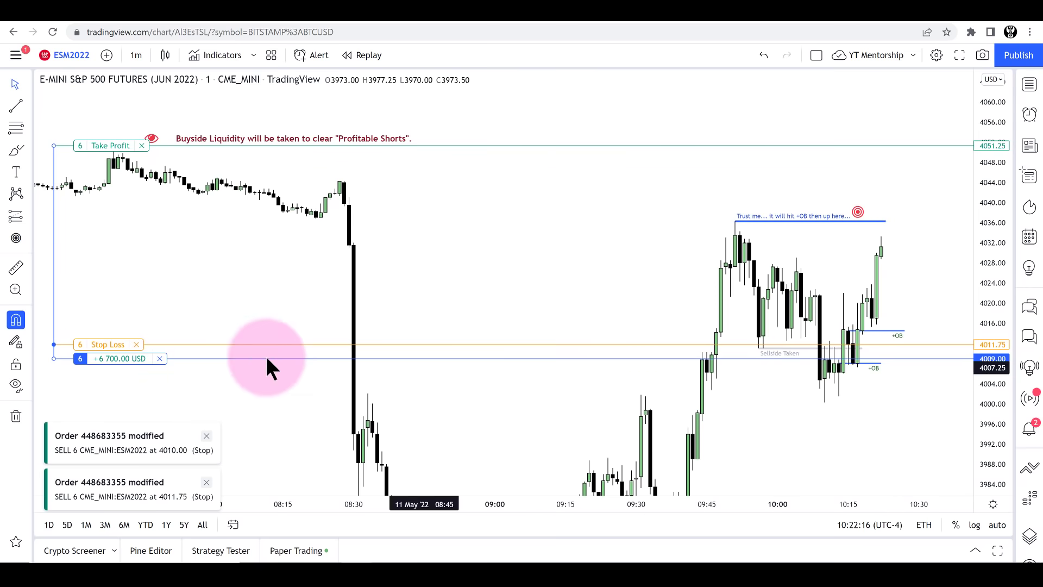
Partially close 4 units of the ESM2022 long position
{"action": "left_click", "coordinate": [159, 358]}
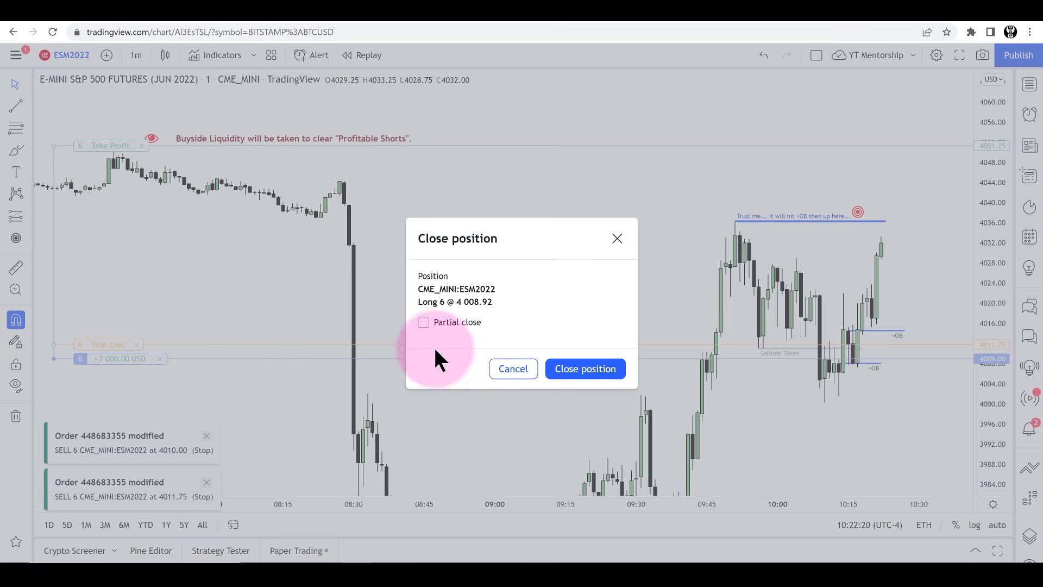
{"action": "left_click", "coordinate": [424, 322]}
{"action": "left_click", "coordinate": [449, 348]}
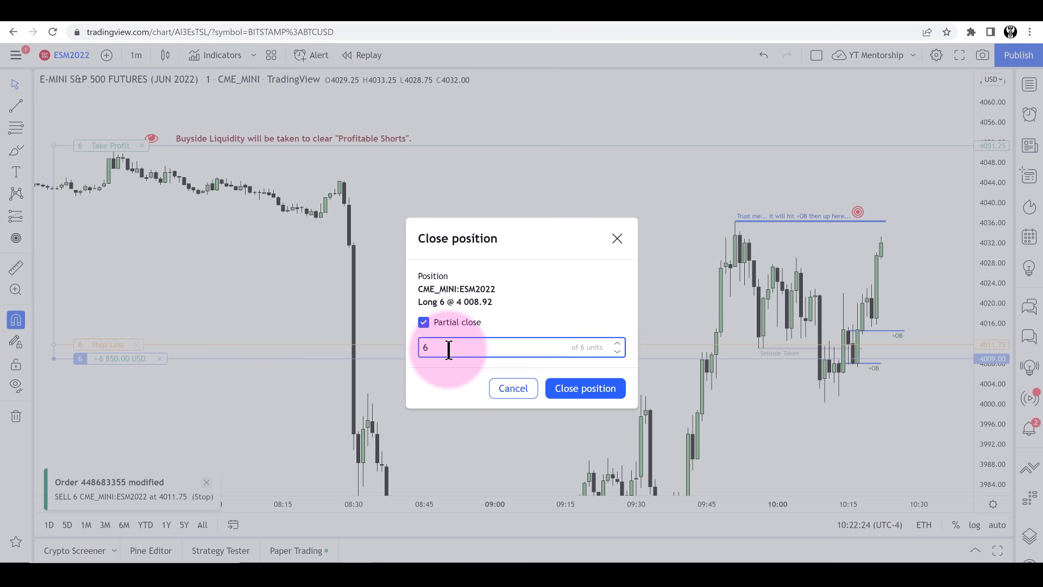
{"action": "key", "text": "BackSpace"}
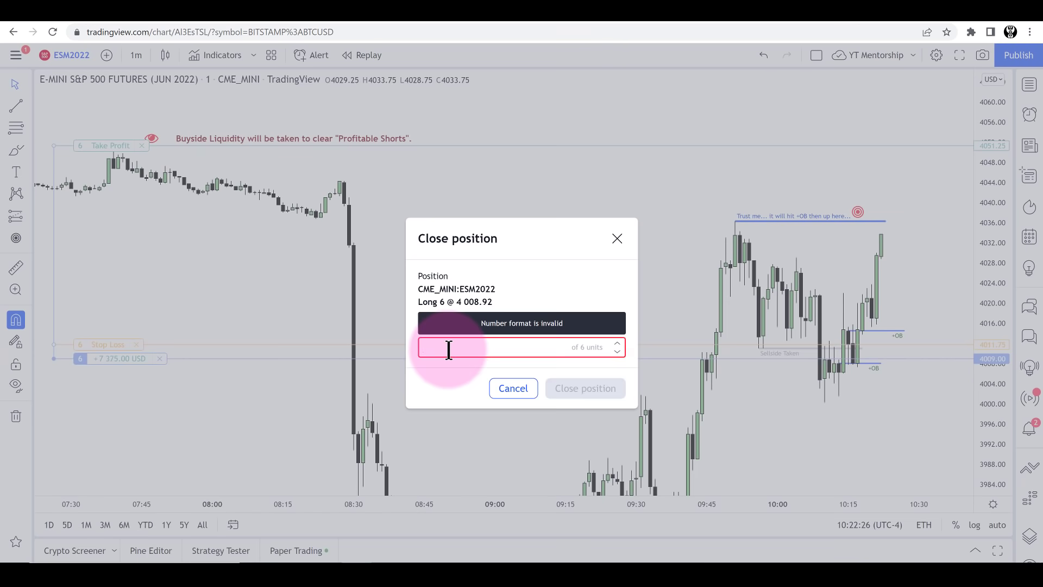
{"action": "type", "text": "4"}
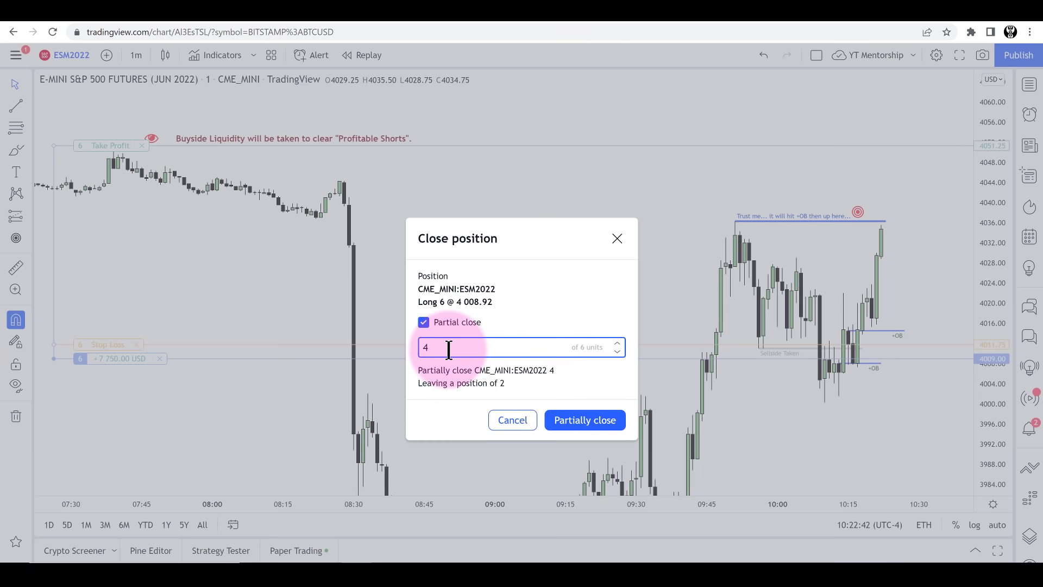
{"action": "left_click", "coordinate": [591, 419]}
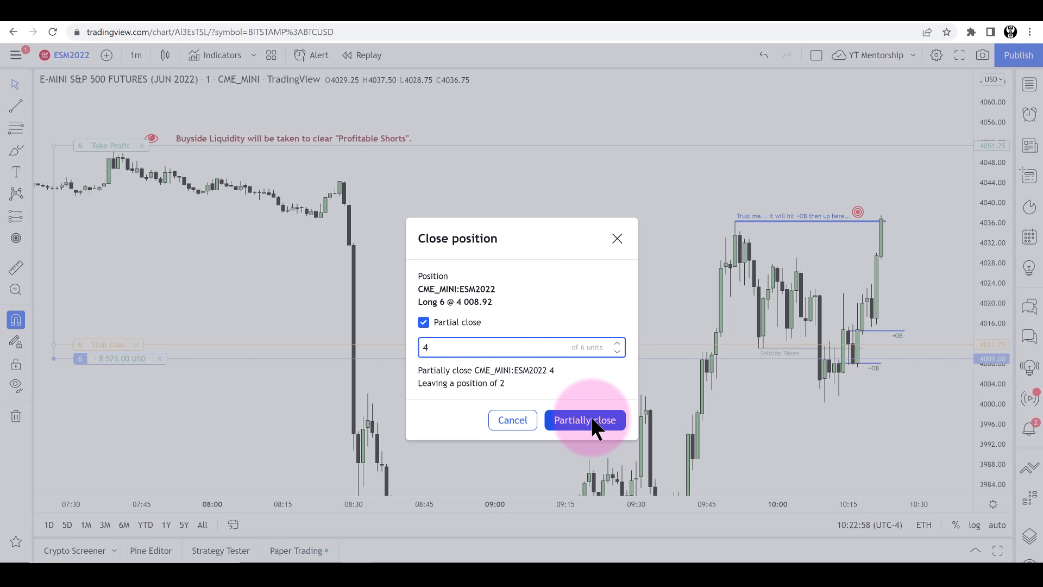
{"action": "left_click", "coordinate": [591, 417]}
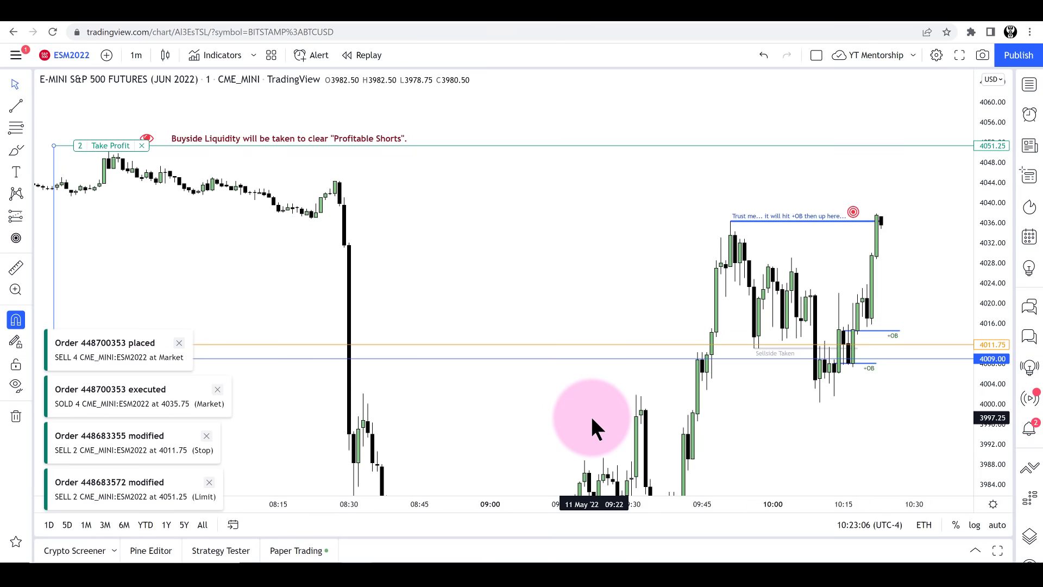
Enable the display of trade executions on the chart and apply the chart settings
{"action": "right_click", "coordinate": [467, 266]}
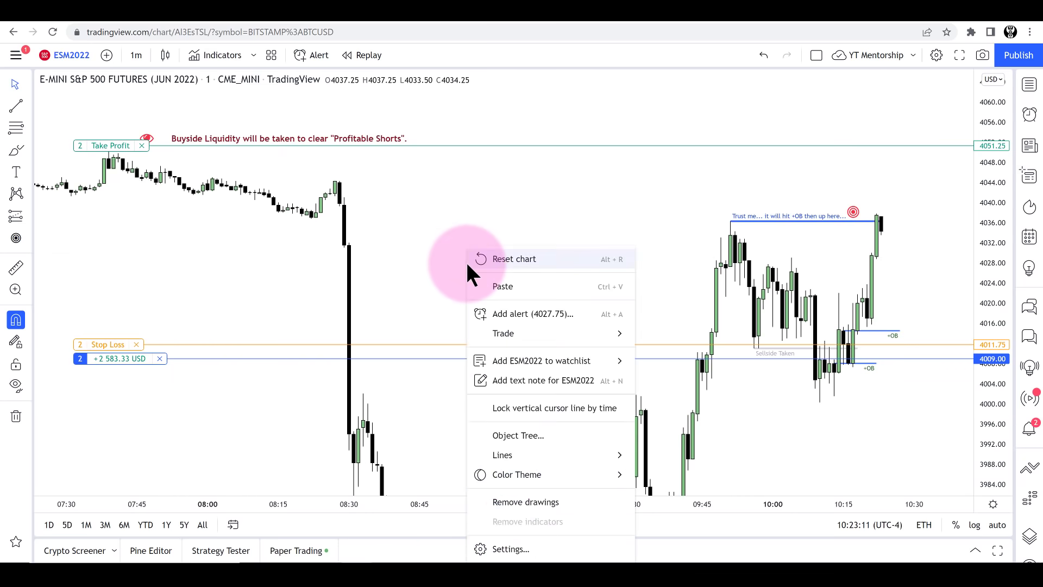
{"action": "left_click", "coordinate": [509, 545]}
{"action": "left_click", "coordinate": [476, 415]}
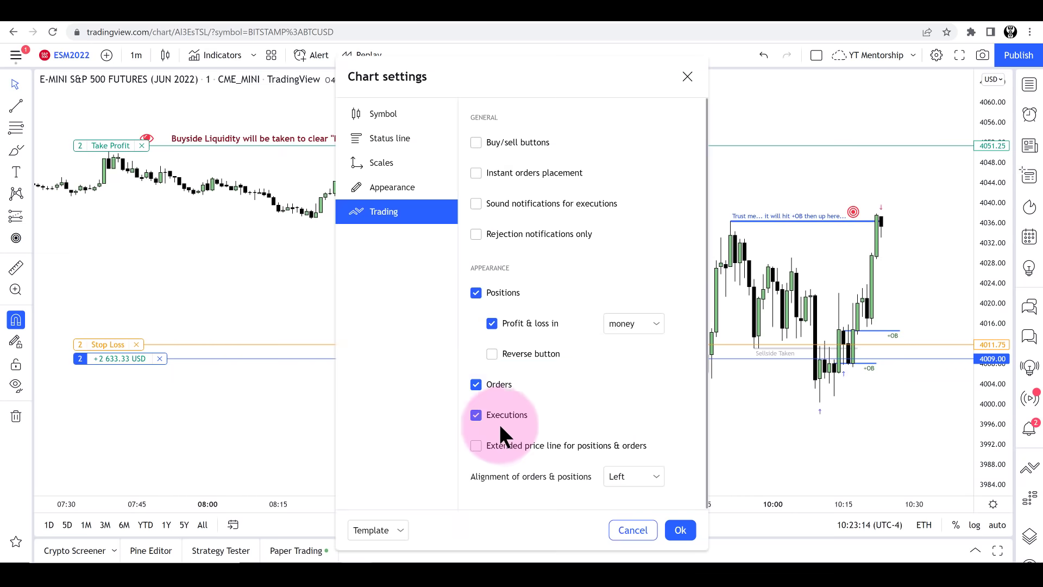
{"action": "left_click", "coordinate": [680, 529]}
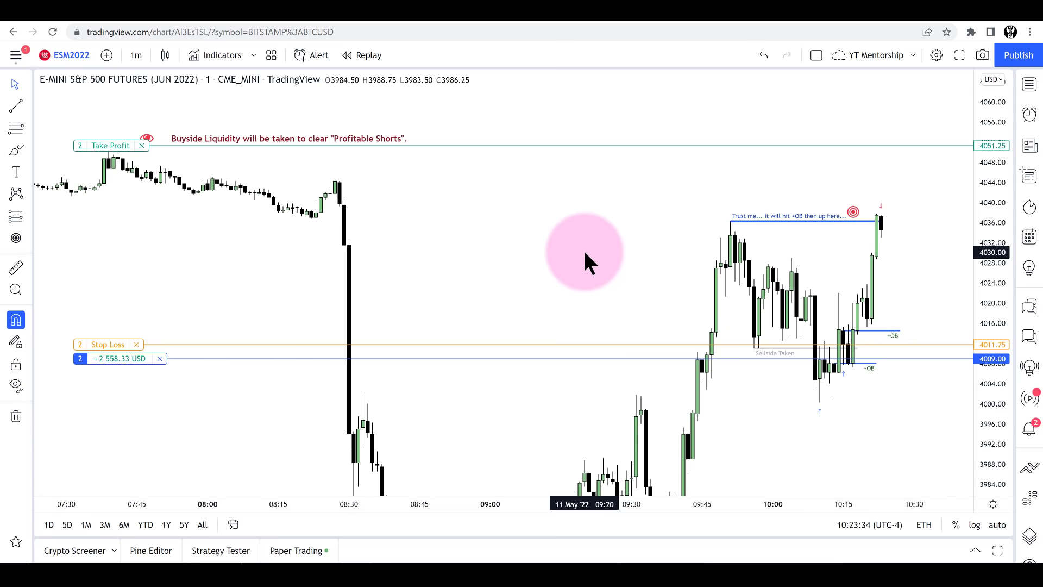
Recolour the trend line at 4036.25 to grey
{"action": "left_click", "coordinate": [734, 221]}
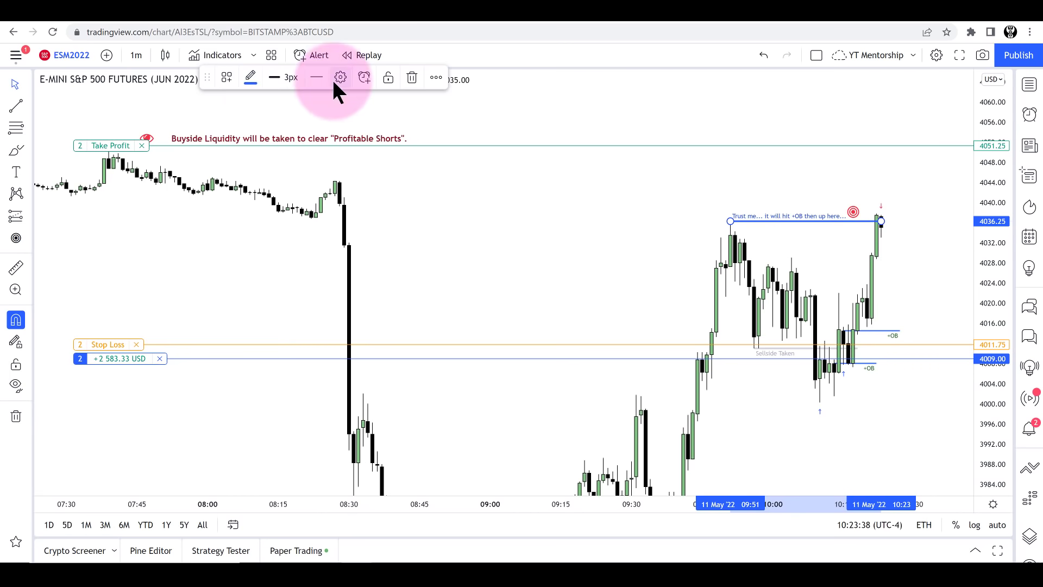
{"action": "left_click", "coordinate": [252, 78]}
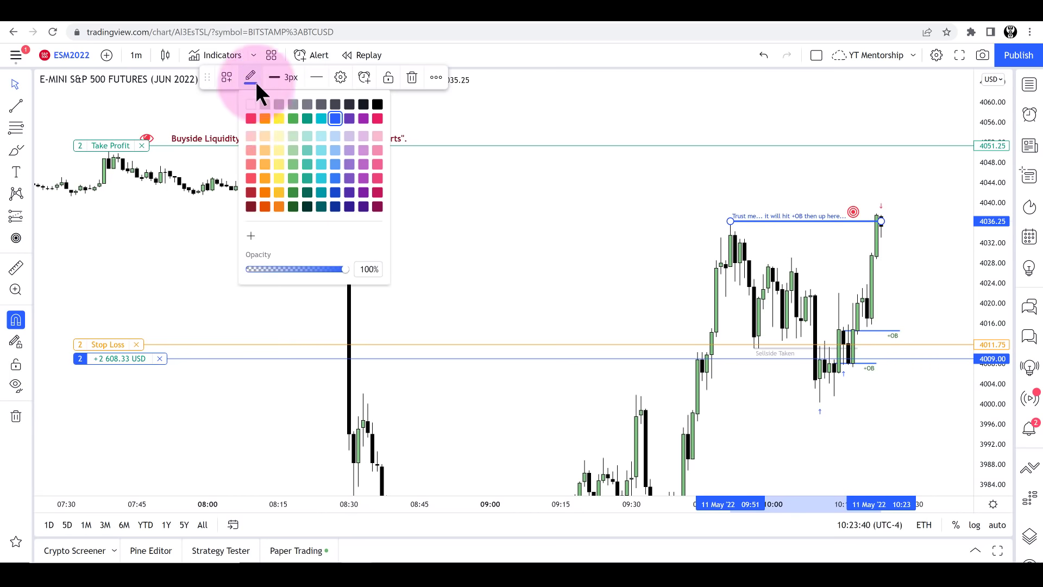
{"action": "left_click", "coordinate": [279, 105]}
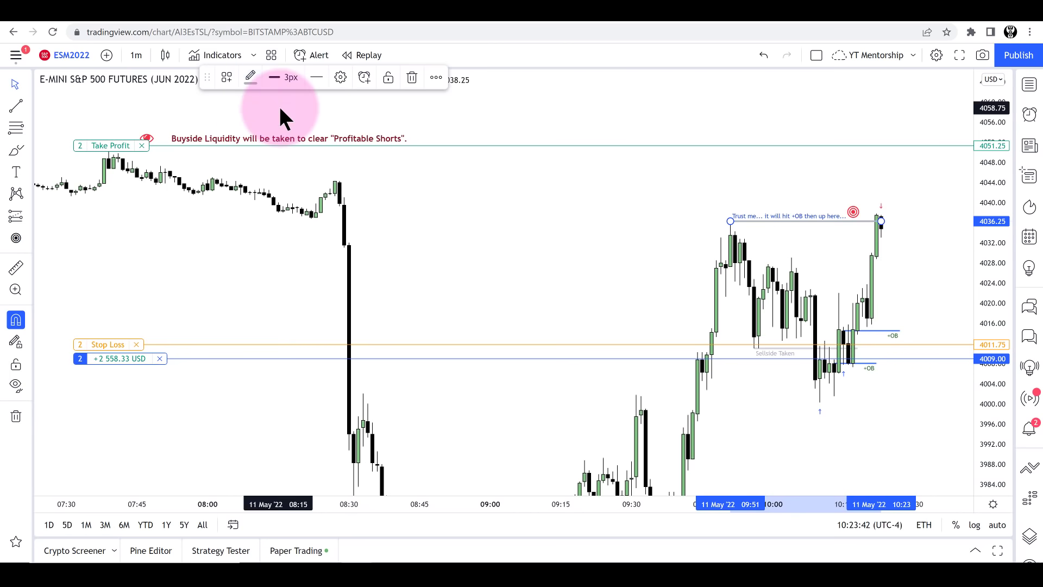
Change the label of the 4036.25 trend line to "Probably just luck Folks...", apply it and deselect the line
{"action": "left_click", "coordinate": [341, 77]}
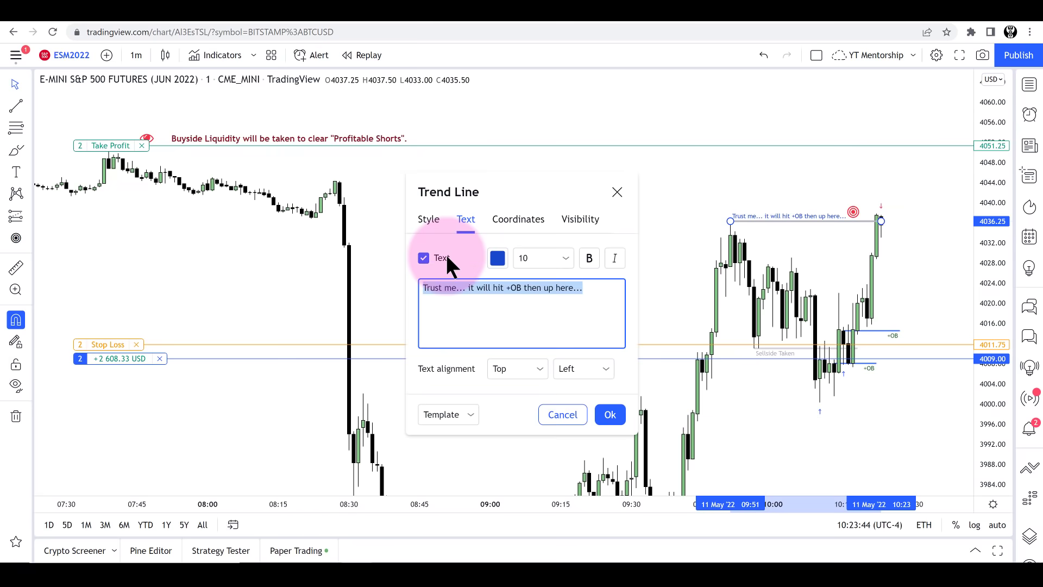
{"action": "type", "text": "Probab"}
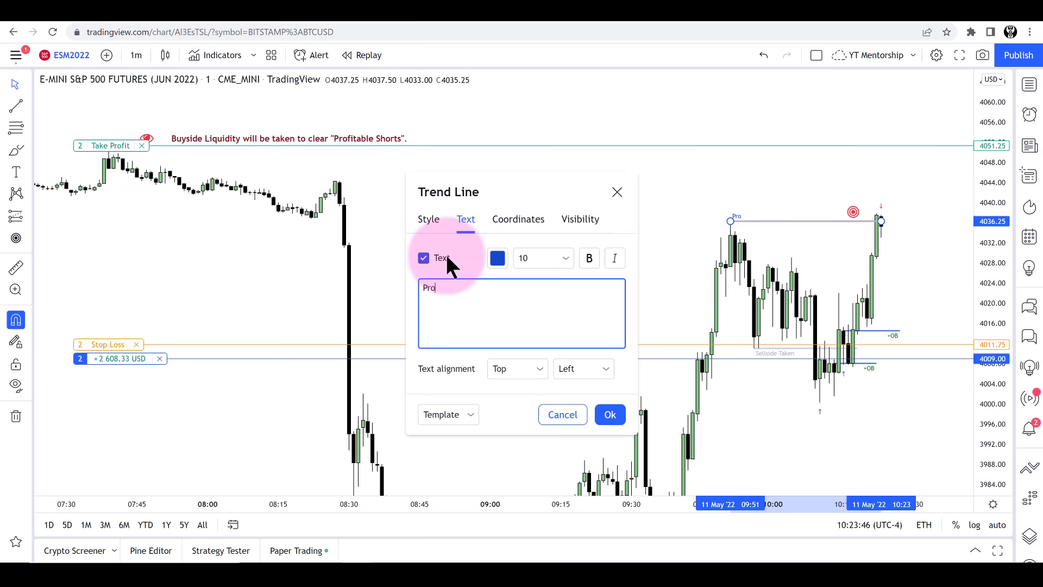
{"action": "type", "text": "y j"}
{"action": "key", "text": "BackSpace"}
{"action": "type", "text": "just luck"}
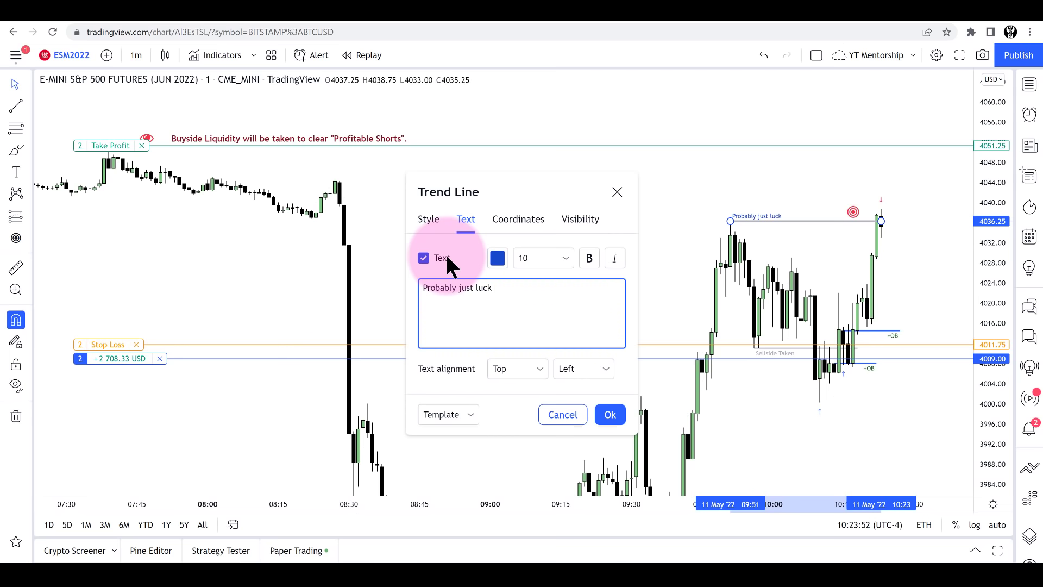
{"action": "type", "text": " Folks..."}
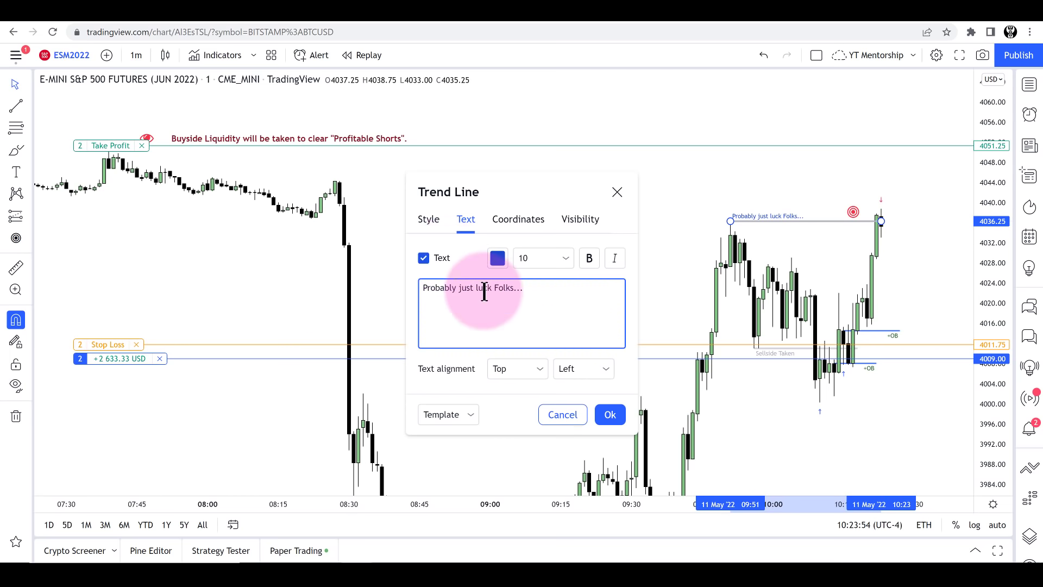
{"action": "left_click", "coordinate": [603, 416]}
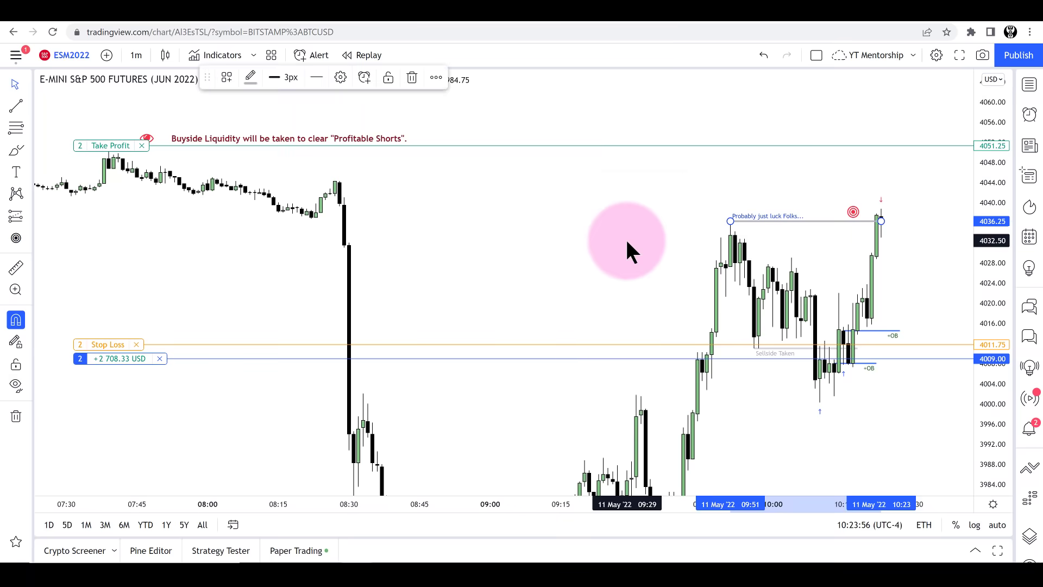
{"action": "left_click", "coordinate": [627, 250]}
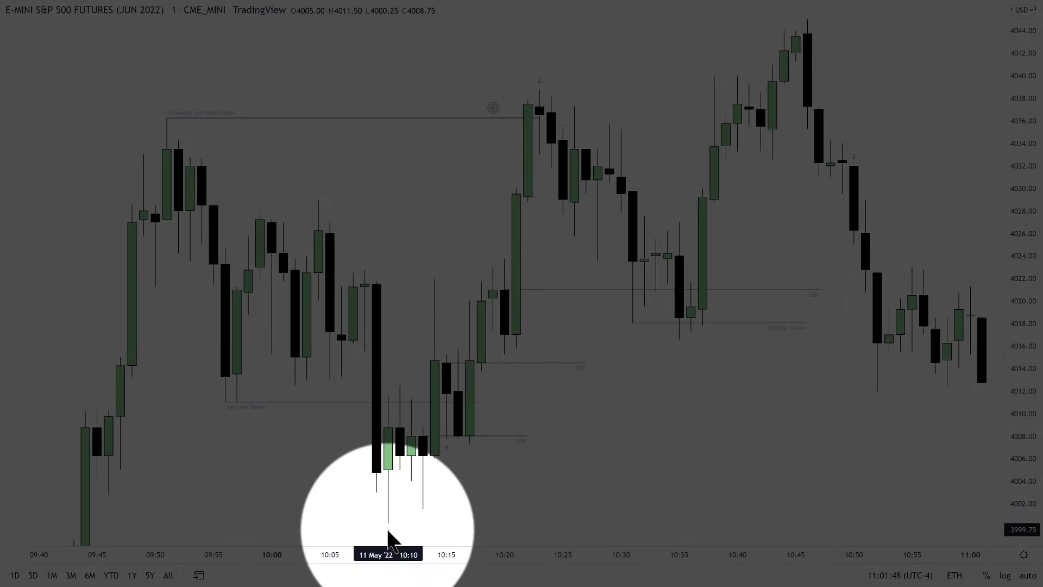
Examine the trade execution markers at the 10:10, 10:15, 10:23 and 10:50 candles
{"action": "mouse_move", "coordinate": [388, 532]}
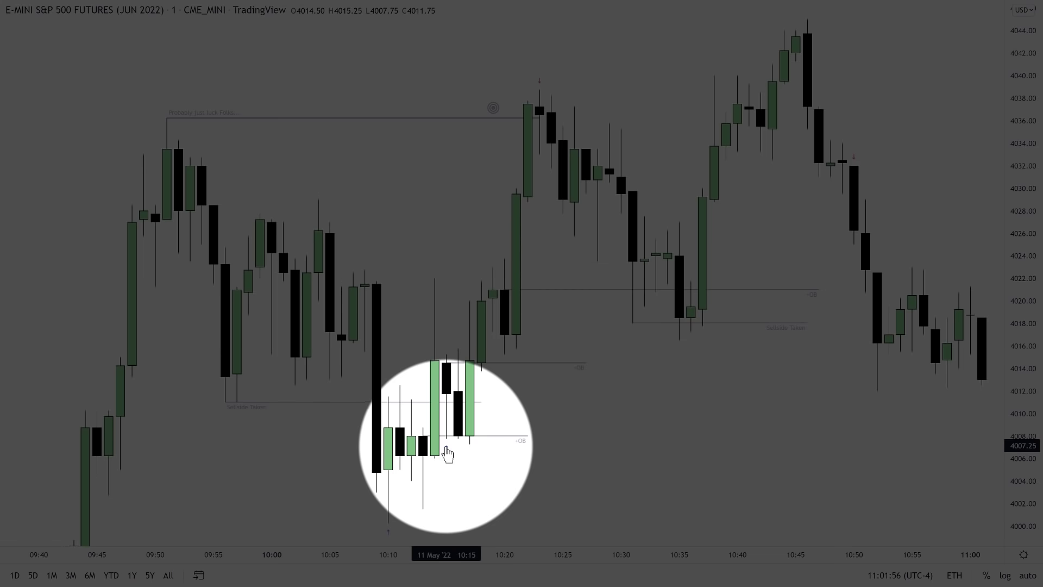
{"action": "mouse_move", "coordinate": [446, 447]}
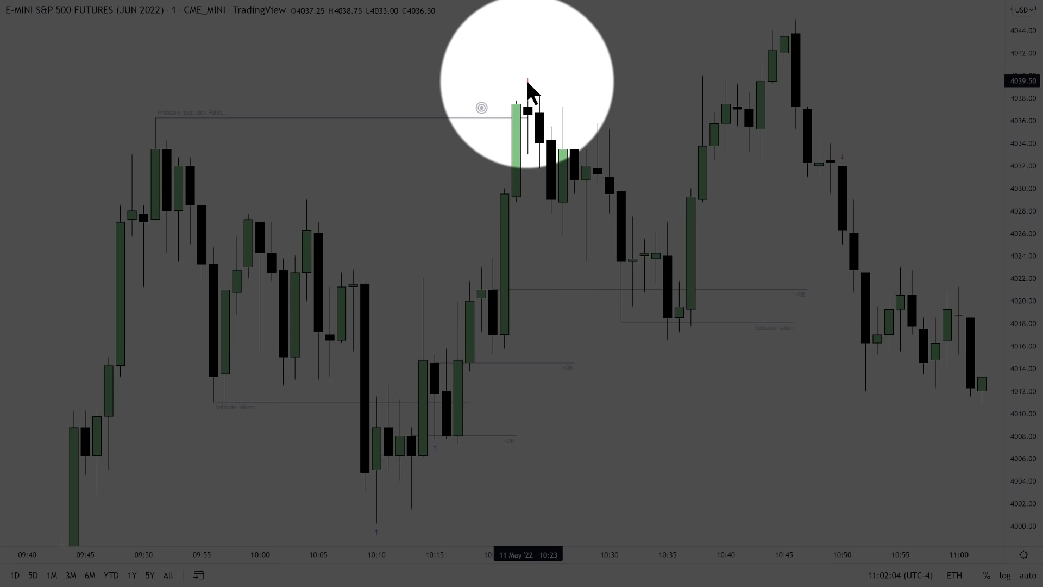
{"action": "mouse_move", "coordinate": [527, 82]}
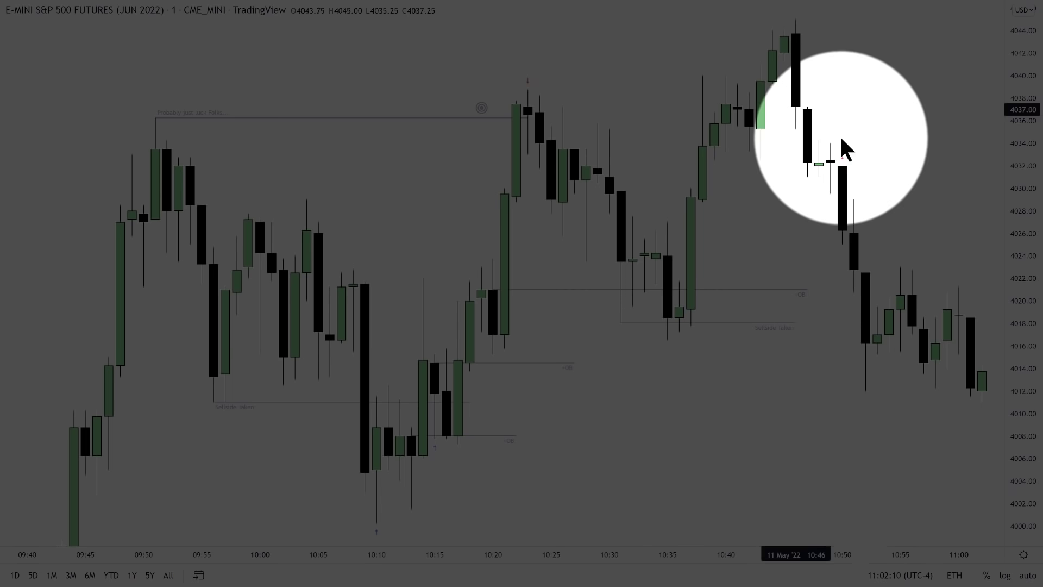
{"action": "mouse_move", "coordinate": [844, 165]}
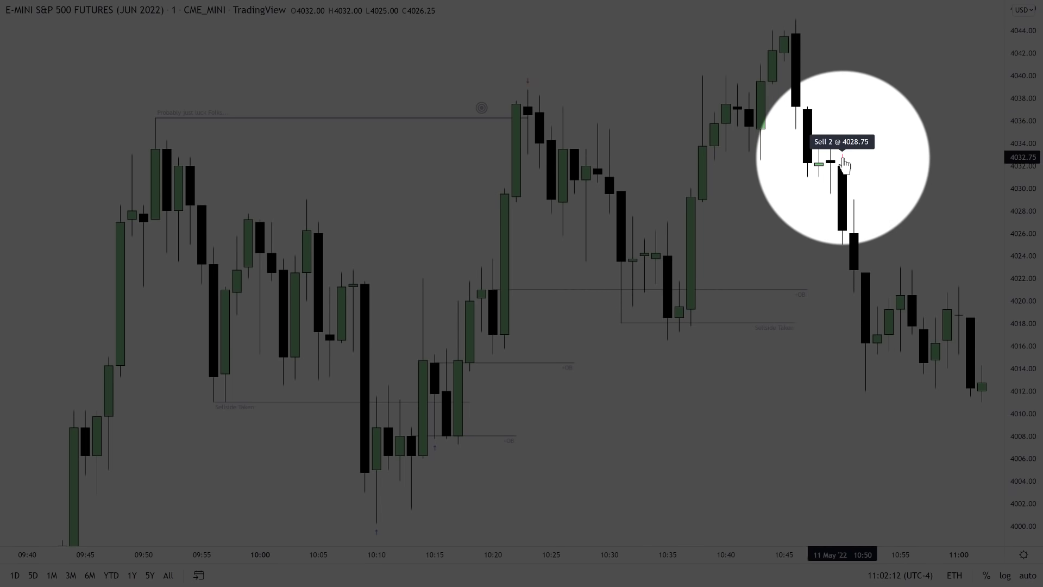